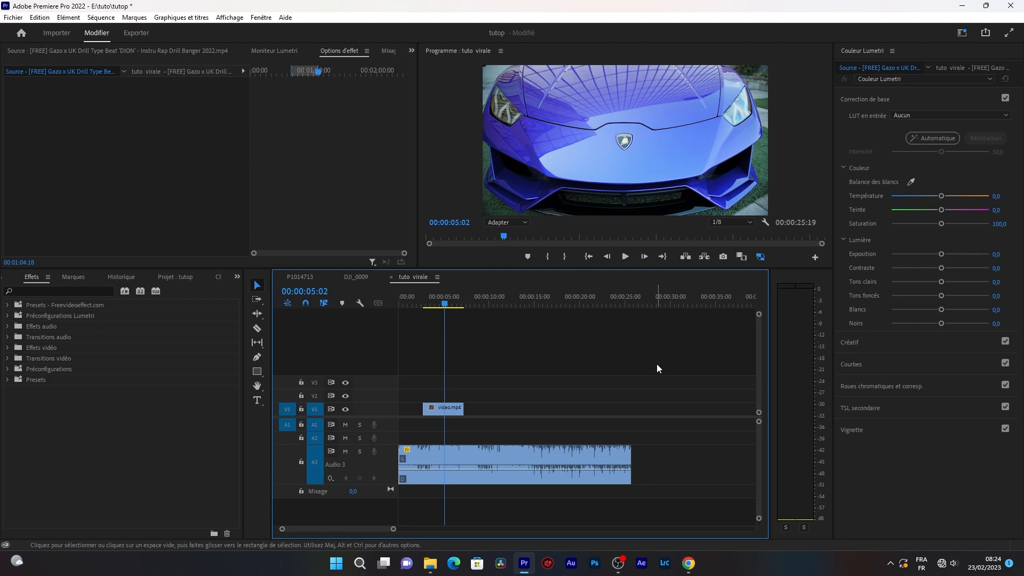
Preview the car clip in the tuto virale sequence, and duplicate video.mp4 from track V1 onto V2 directly above it.
{"action": "left_click", "coordinate": [430, 312]}
{"action": "key", "text": "space"}
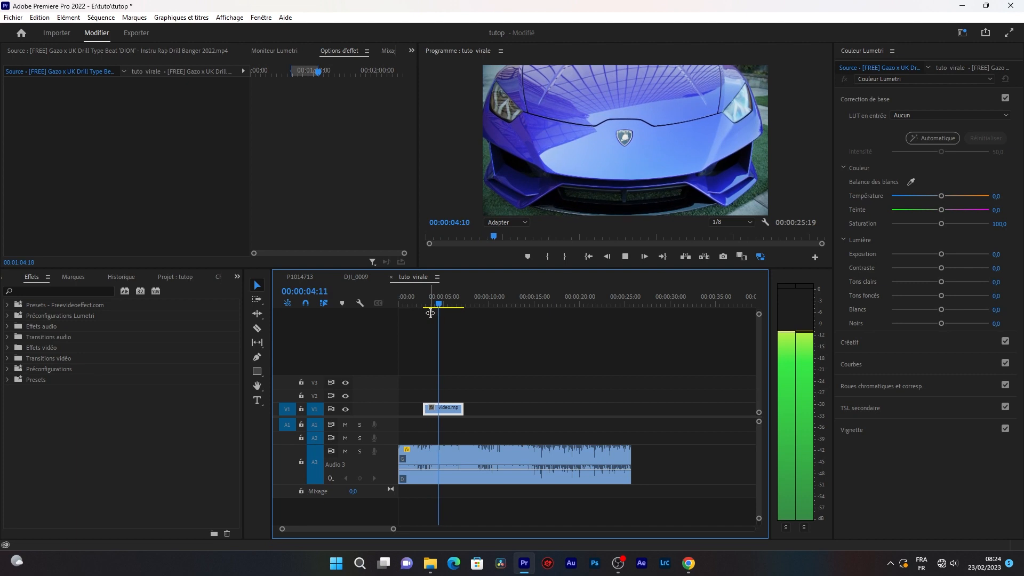
{"action": "key", "text": "space"}
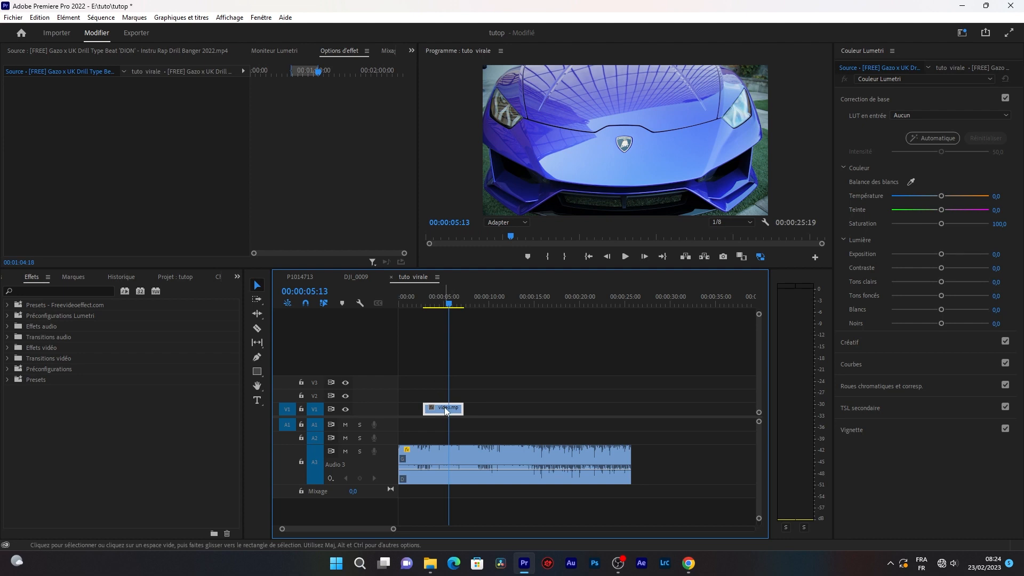
{"action": "left_click_drag", "start_coordinate": [447, 411], "coordinate": [445, 398]}
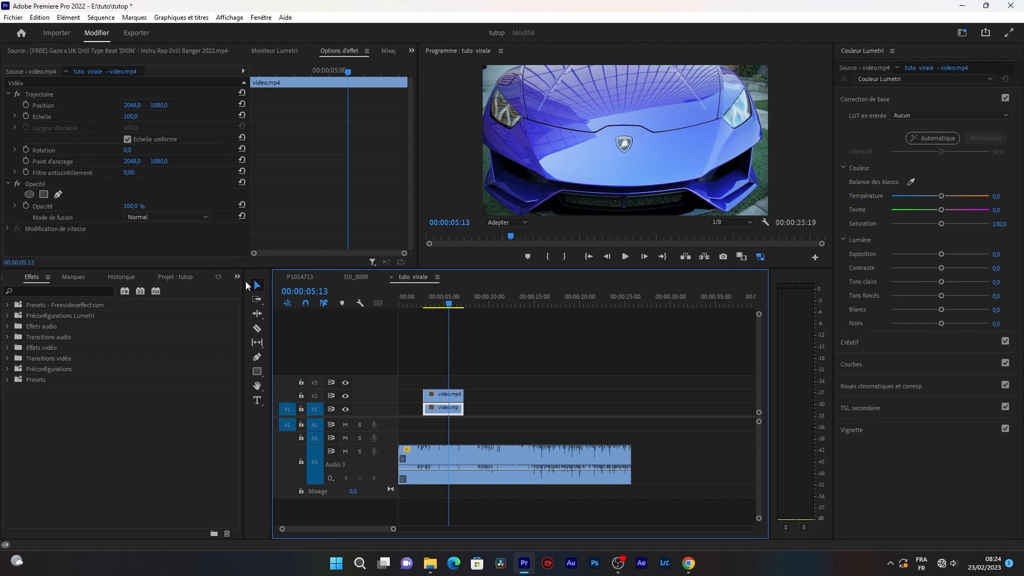
Search the effects library for the Extract effect.
{"action": "left_click", "coordinate": [51, 291]}
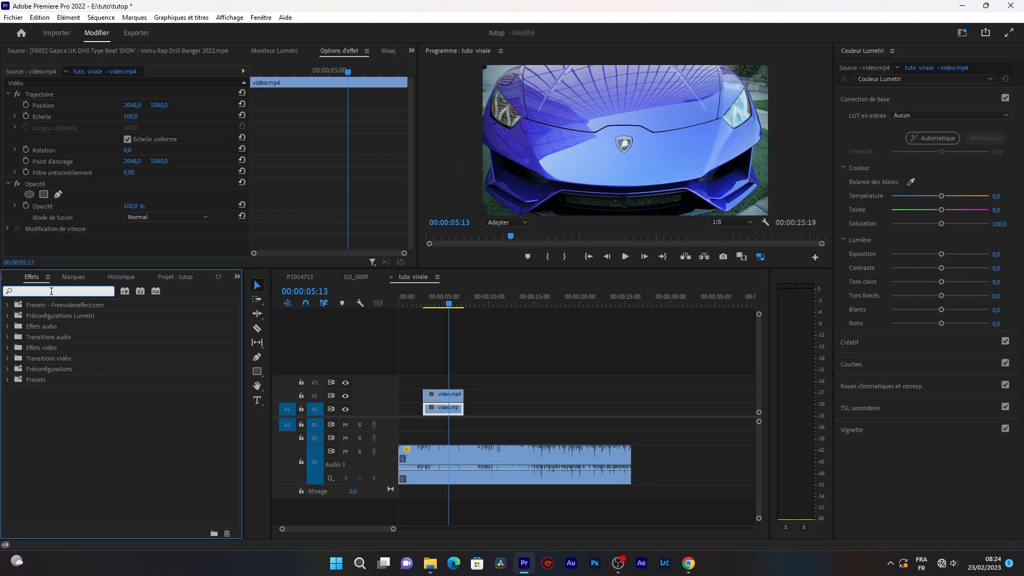
{"action": "type", "text": "EXTRA"}
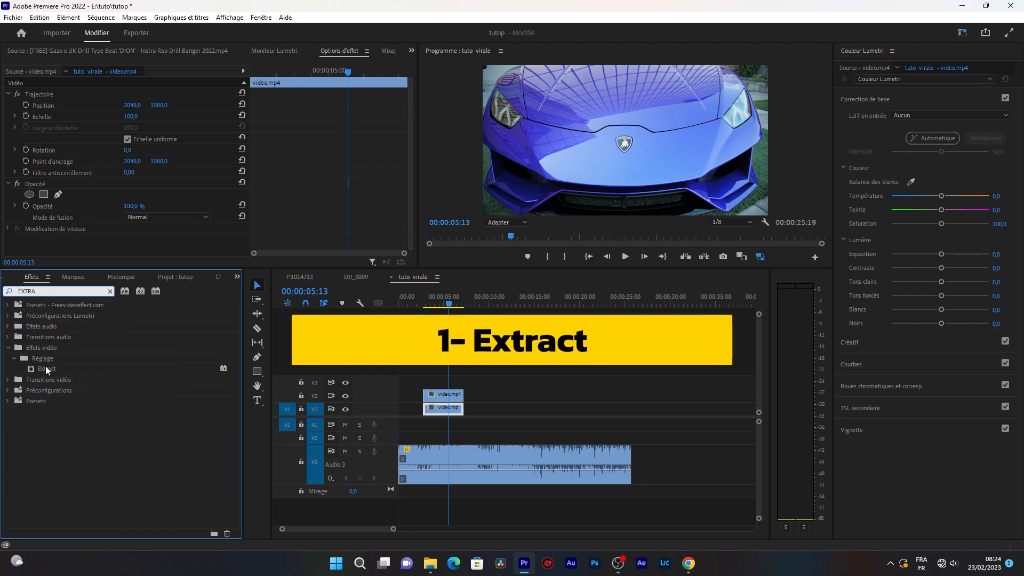
{"action": "left_click_drag", "start_coordinate": [46, 366], "coordinate": [441, 393]}
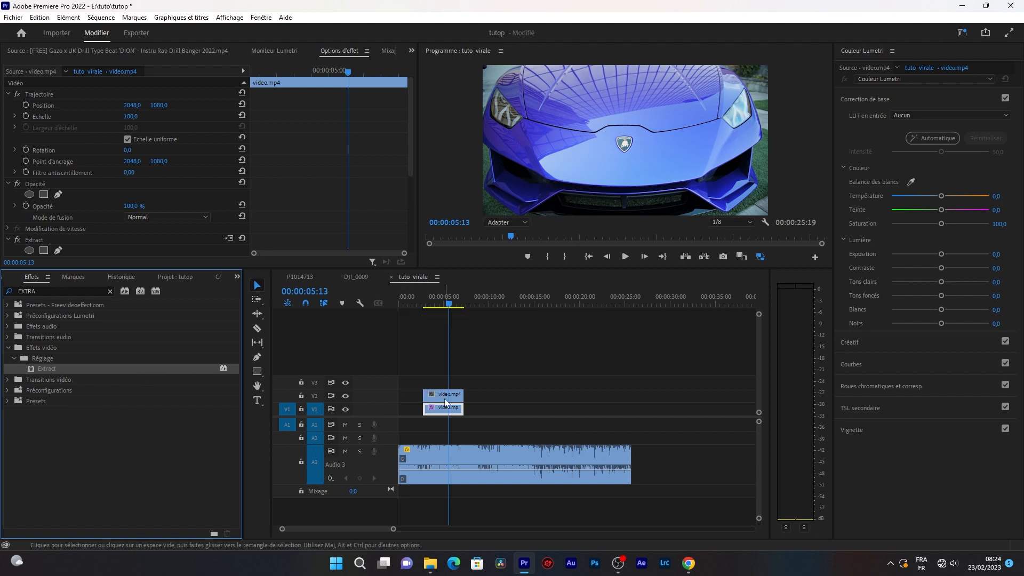
{"action": "left_click", "coordinate": [33, 239]}
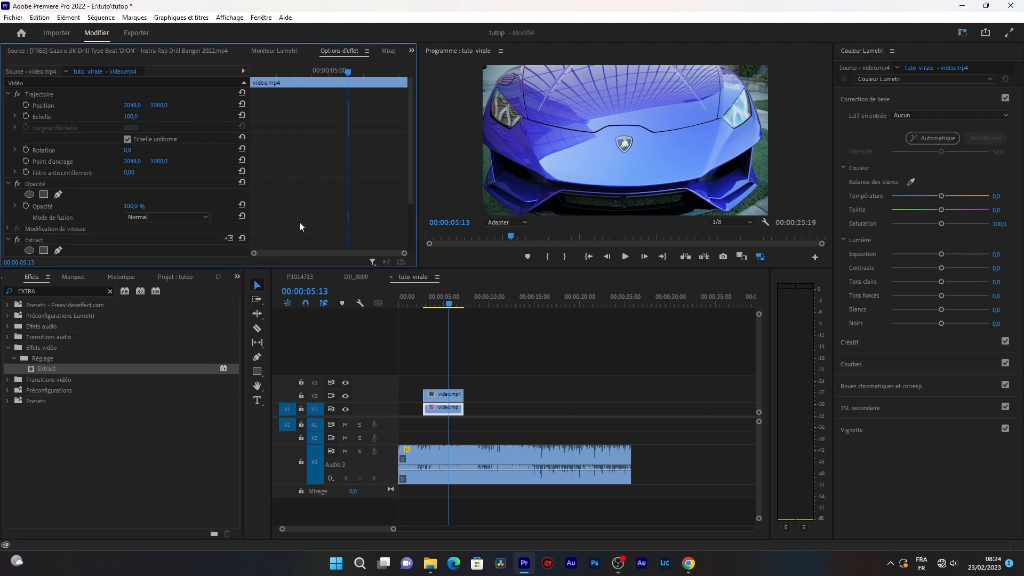
{"action": "scroll", "coordinate": [299, 222], "scroll_direction": "down", "scroll_amount": 2}
{"action": "left_click", "coordinate": [38, 174]}
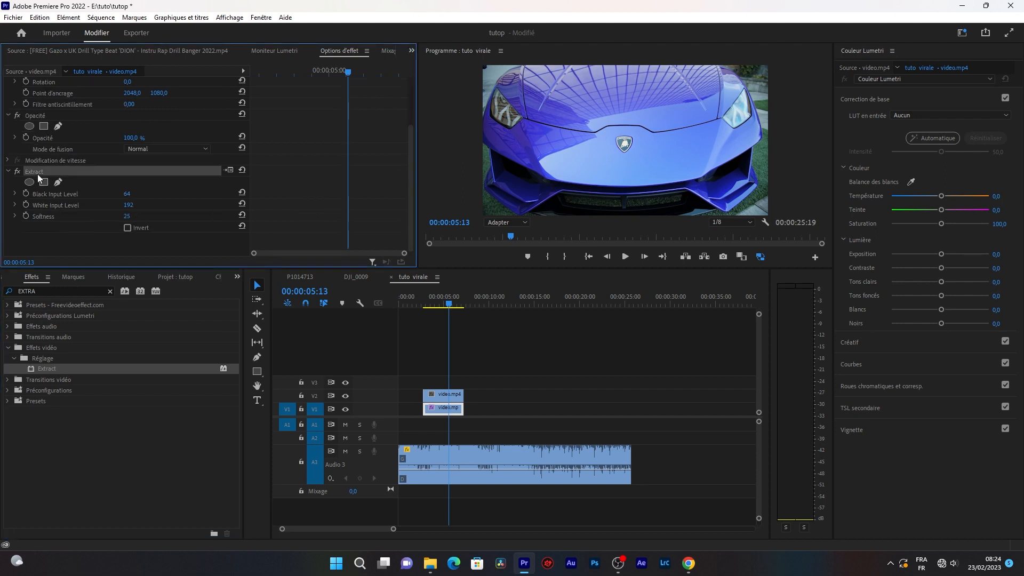
{"action": "key", "text": "Delete"}
Apply the Extract effect to the upper video.mp4 clip on V2 and set that clip's blending mode to Ecran.
{"action": "left_click_drag", "start_coordinate": [40, 365], "coordinate": [441, 395]}
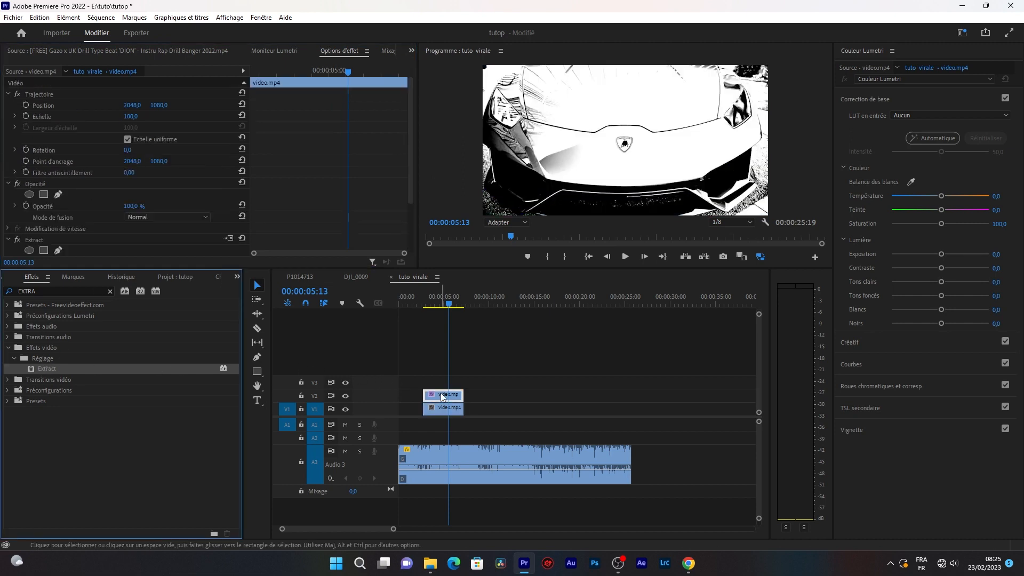
{"action": "scroll", "coordinate": [315, 171], "scroll_direction": "down", "scroll_amount": 2}
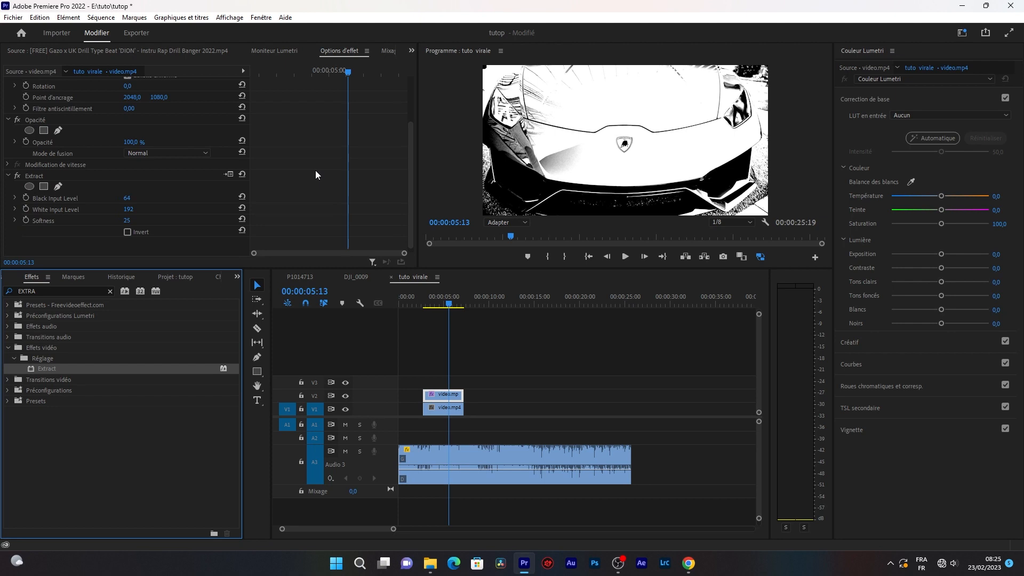
{"action": "left_click", "coordinate": [176, 156]}
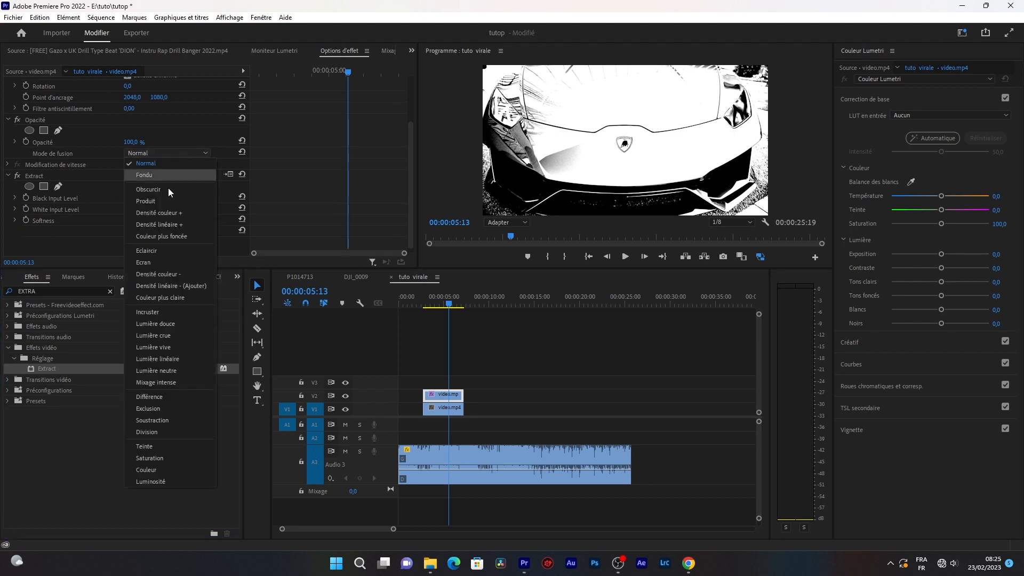
{"action": "left_click", "coordinate": [155, 263]}
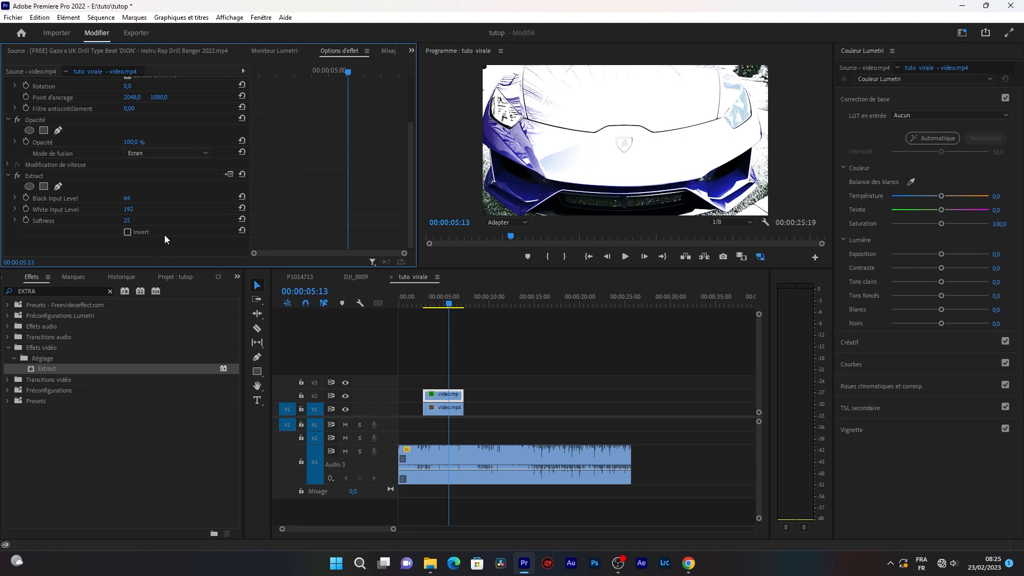
Compare the Extract effect with Invert on and off, leave Invert off, and collapse the effect's settings.
{"action": "left_click", "coordinate": [126, 232]}
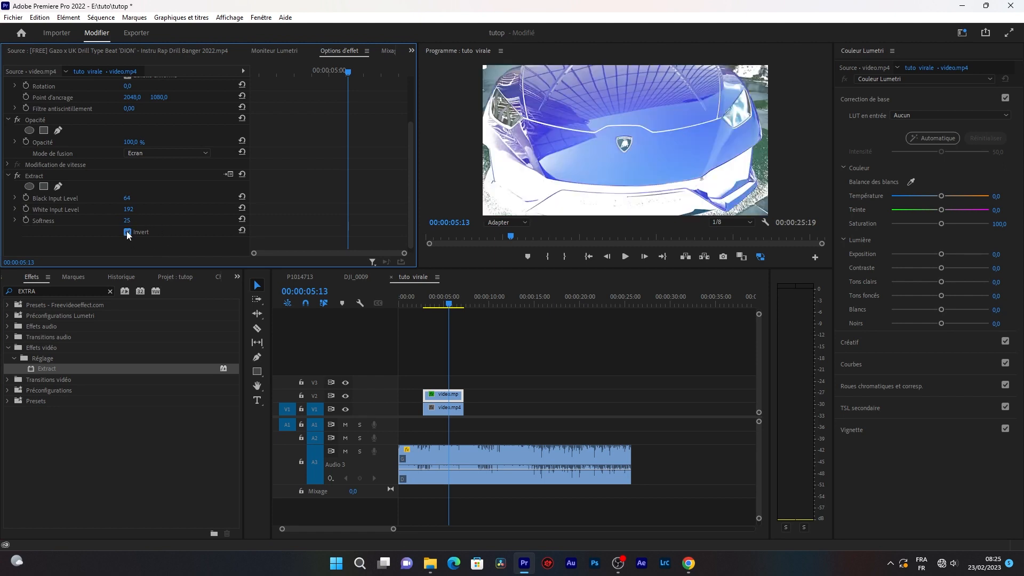
{"action": "left_click", "coordinate": [127, 232]}
{"action": "left_click", "coordinate": [127, 232]}
{"action": "left_click", "coordinate": [127, 232]}
{"action": "left_click", "coordinate": [127, 232]}
{"action": "left_click", "coordinate": [127, 232]}
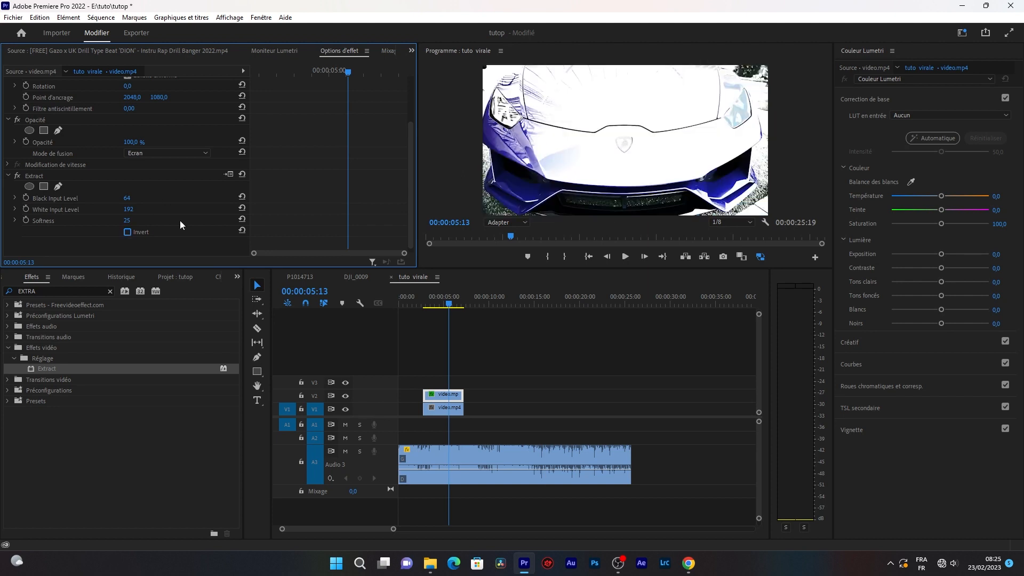
{"action": "left_click", "coordinate": [10, 177]}
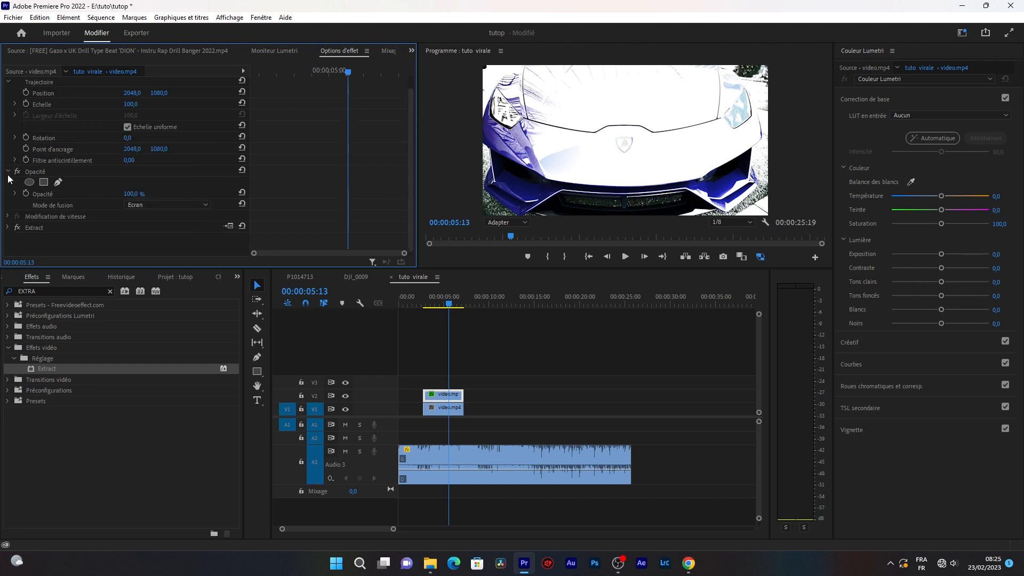
Apply the Détection des contours effect to the upper video.mp4 clip and enable its Inverser option.
{"action": "left_click", "coordinate": [63, 290]}
{"action": "left_click", "coordinate": [110, 293]}
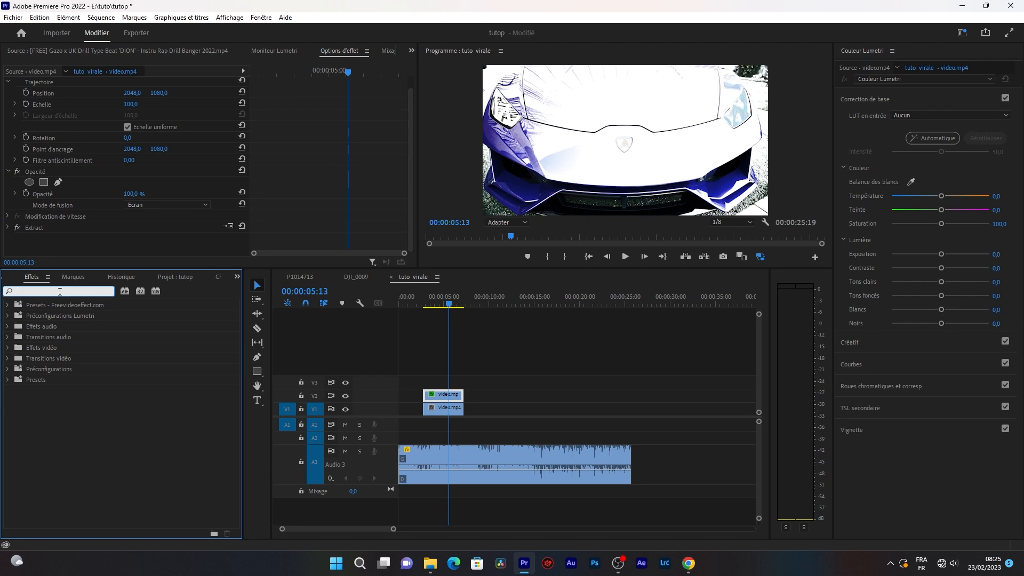
{"action": "type", "text": "CO"}
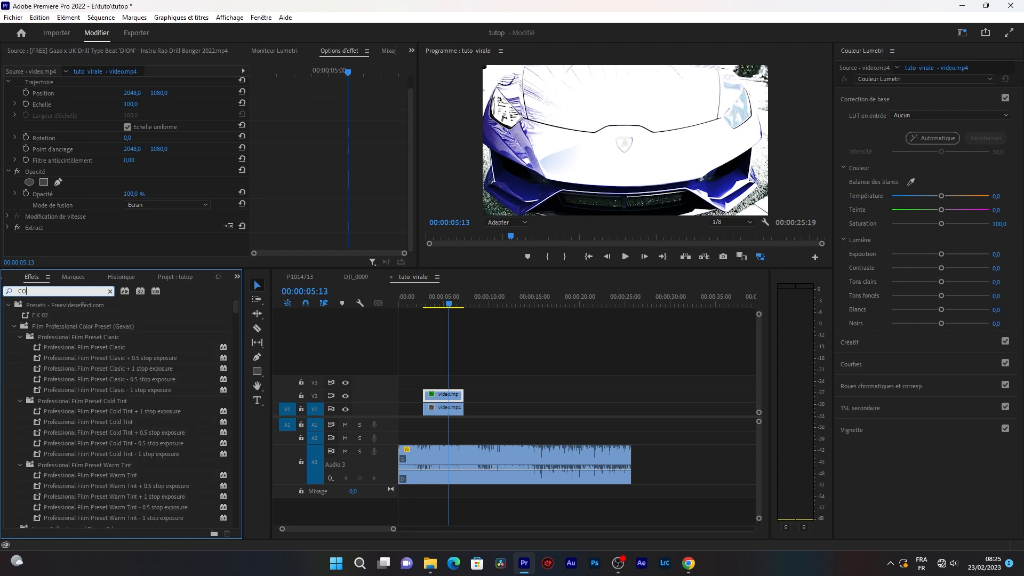
{"action": "key", "text": "BackSpace"}
{"action": "key", "text": "BackSpace"}
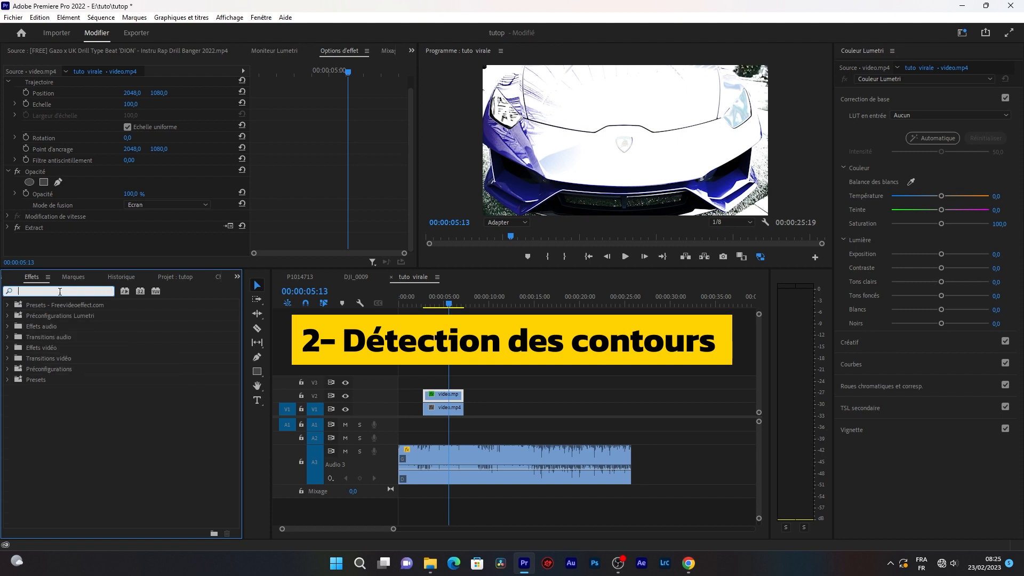
{"action": "type", "text": "cont"}
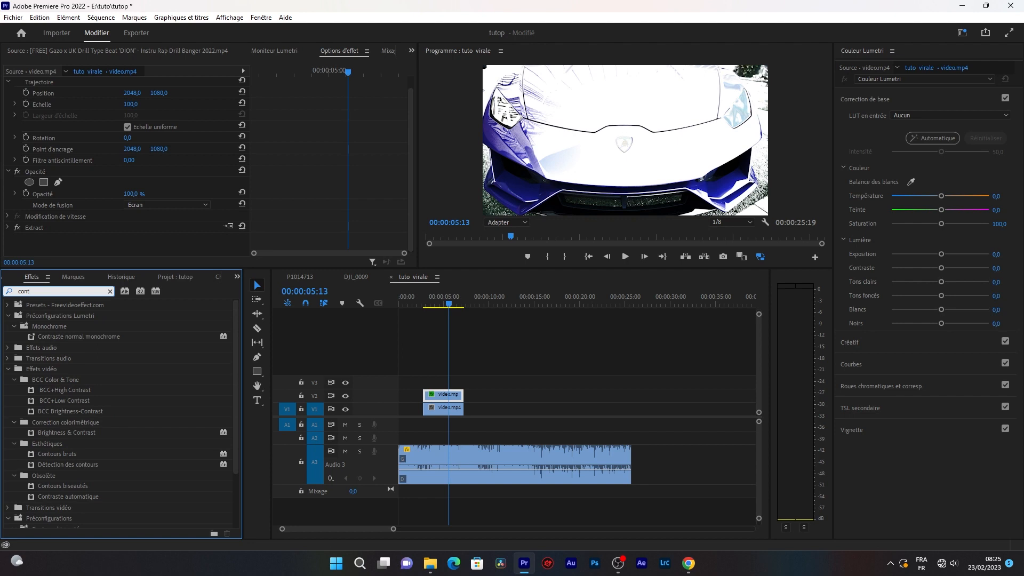
{"action": "type", "text": "ou"}
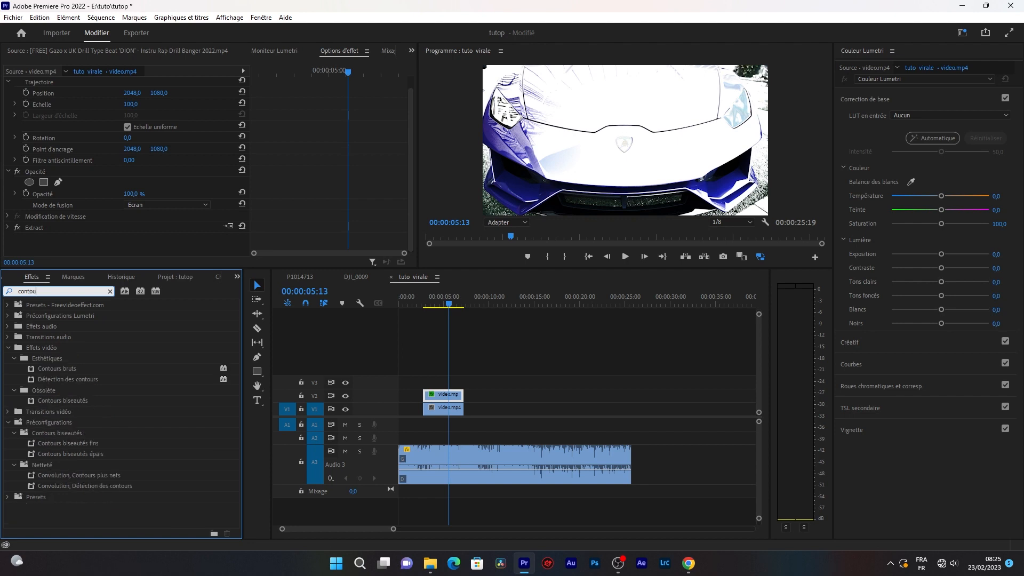
{"action": "left_click_drag", "start_coordinate": [59, 378], "coordinate": [439, 396]}
{"action": "scroll", "coordinate": [376, 195], "scroll_direction": "down", "scroll_amount": 2}
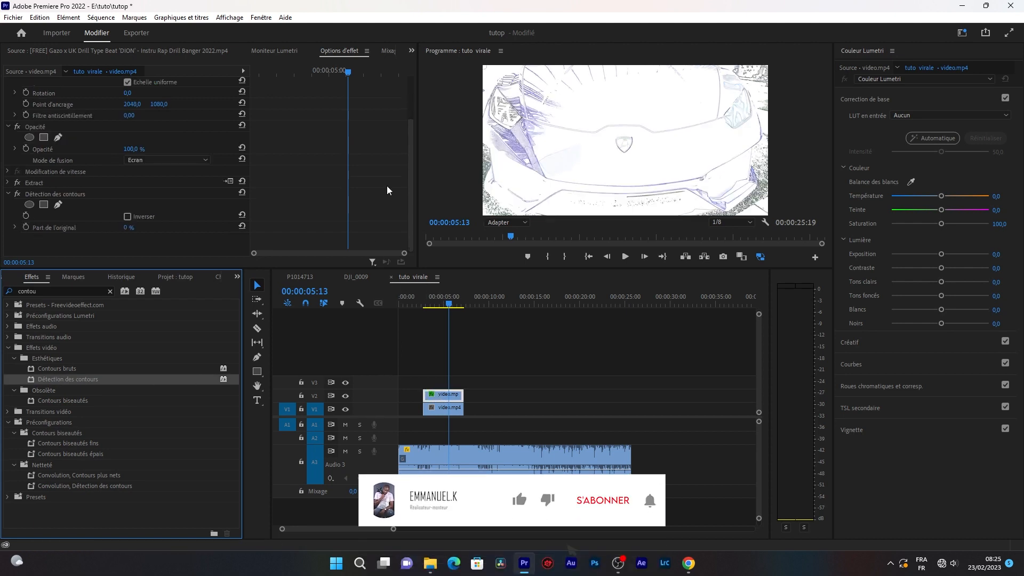
{"action": "left_click", "coordinate": [130, 217]}
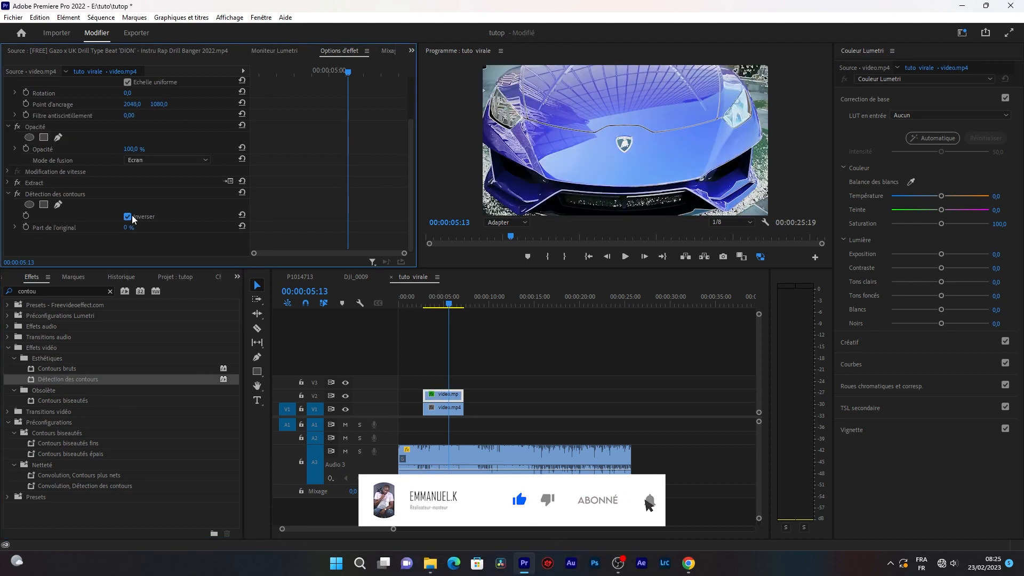
Try out the Extract effect's Invert option and the Part de l'original amount of Détection des contours.
{"action": "left_click", "coordinate": [8, 183]}
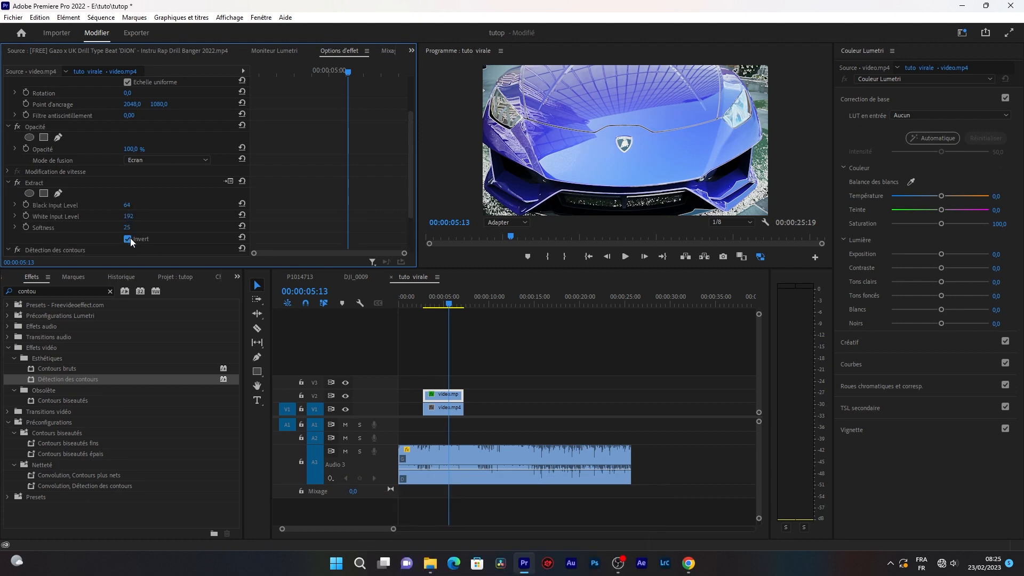
{"action": "left_click", "coordinate": [8, 183]}
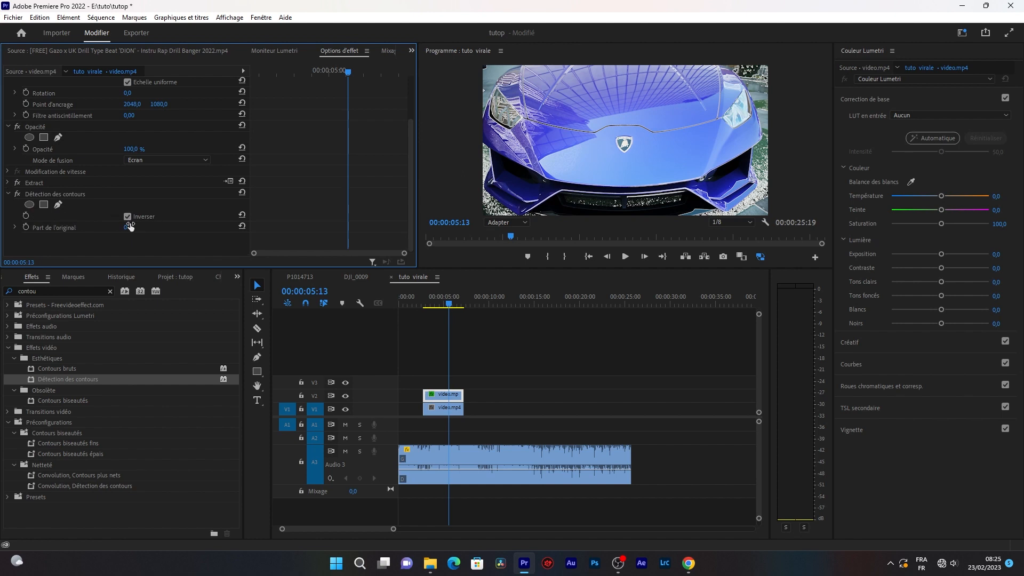
{"action": "left_click_drag", "start_coordinate": [133, 228], "coordinate": [184, 219]}
Find the Teinte effect and apply it to the upper video.mp4 clip on V2.
{"action": "left_click", "coordinate": [110, 291]}
{"action": "type", "text": "tein"}
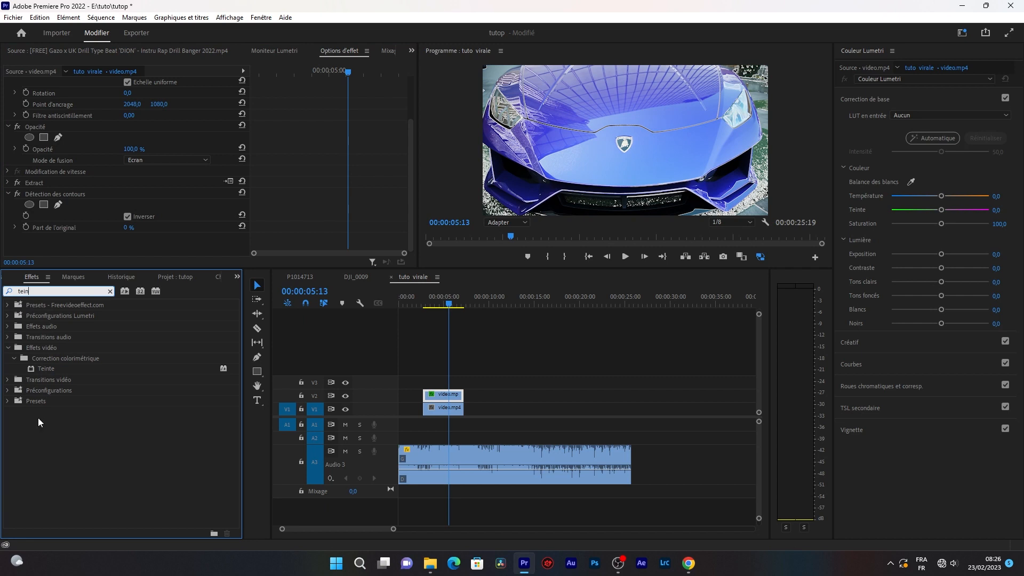
{"action": "left_click_drag", "start_coordinate": [45, 370], "coordinate": [449, 399]}
Set the Teinte effect's Claire color to orange, F26F05.
{"action": "scroll", "coordinate": [380, 188], "scroll_direction": "down", "scroll_amount": 3}
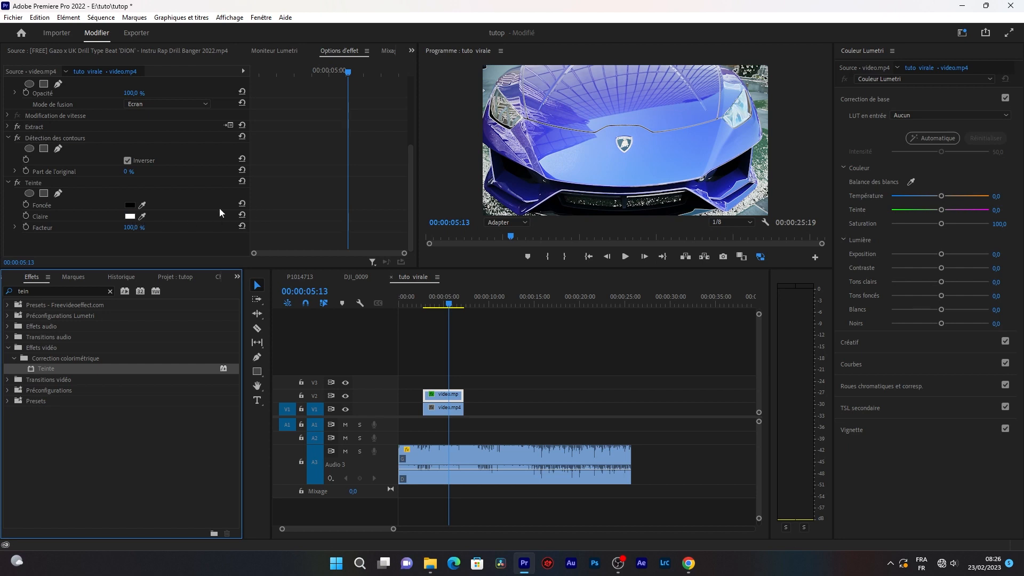
{"action": "left_click", "coordinate": [130, 216]}
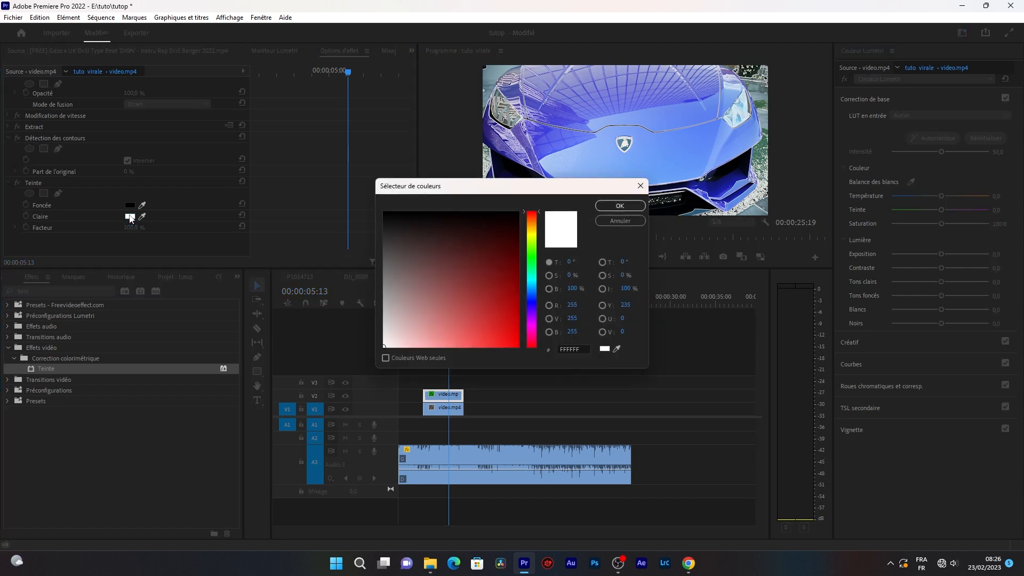
{"action": "left_click", "coordinate": [532, 257]}
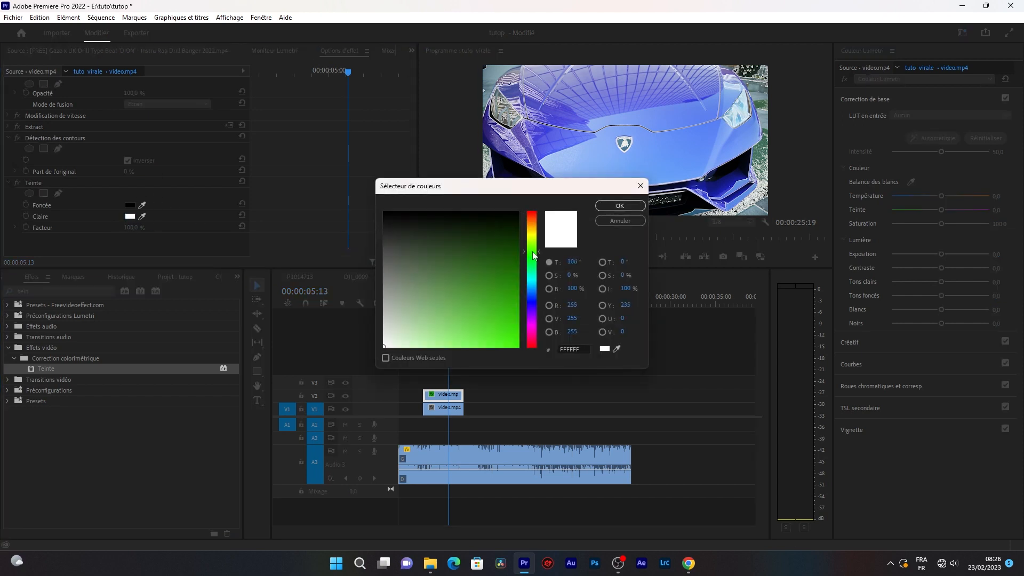
{"action": "left_click", "coordinate": [532, 280]}
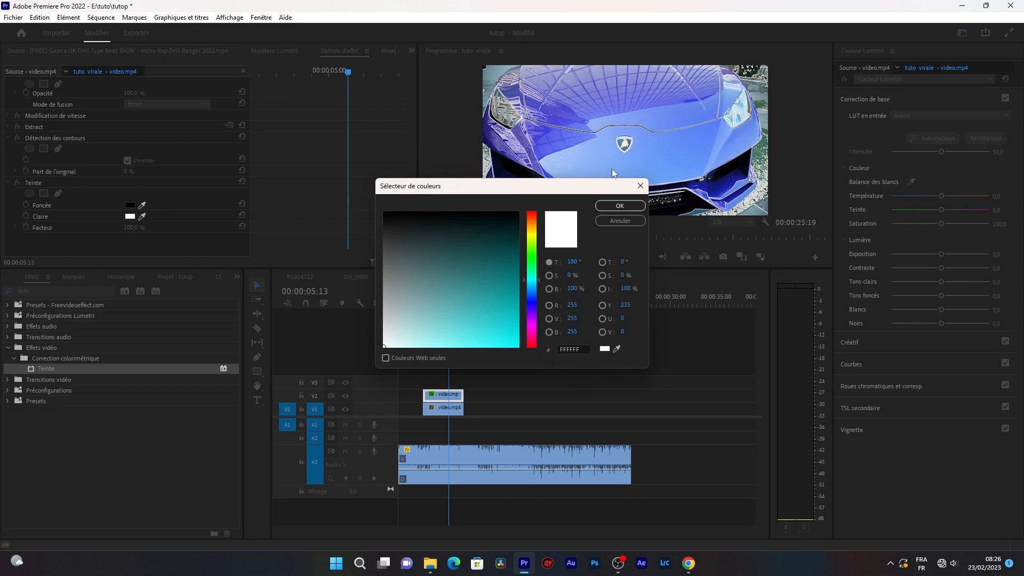
{"action": "left_click", "coordinate": [536, 228]}
{"action": "left_click", "coordinate": [536, 221]}
{"action": "left_click_drag", "start_coordinate": [536, 222], "coordinate": [536, 222]}
{"action": "left_click", "coordinate": [507, 329]}
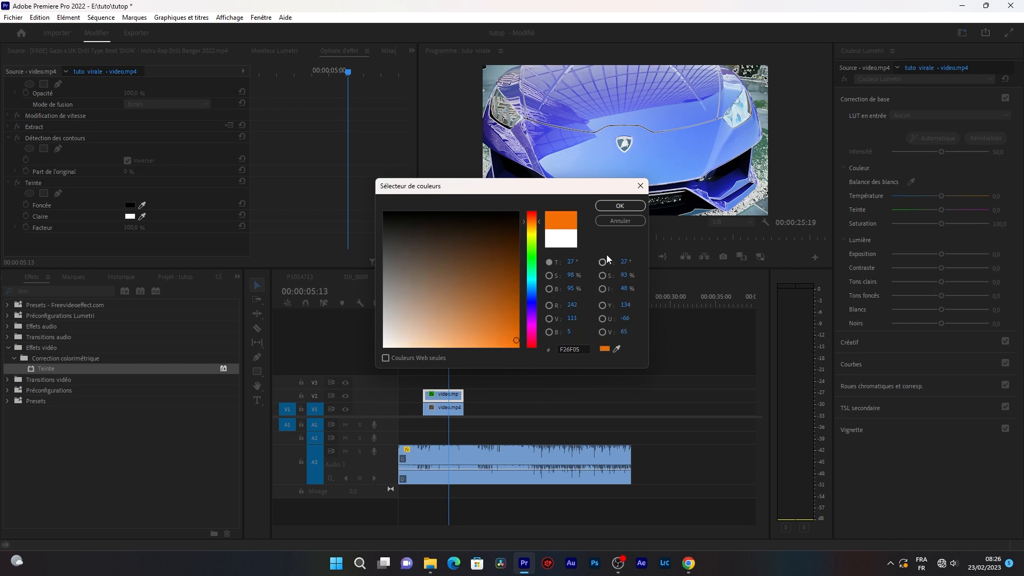
{"action": "left_click", "coordinate": [620, 206]}
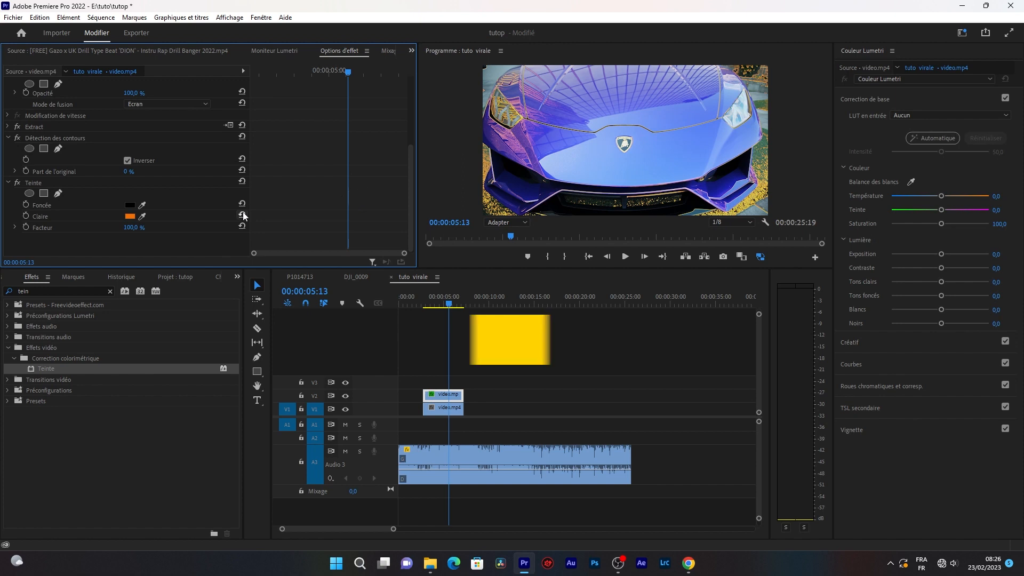
Find the Turbulences distortion effect and apply it to the upper video.mp4 clip on V2.
{"action": "left_click", "coordinate": [50, 290]}
{"action": "key", "text": "BackSpace"}
{"action": "key", "text": "BackSpace"}
{"action": "key", "text": "BackSpace"}
{"action": "key", "text": "BackSpace"}
{"action": "type", "text": "turb"}
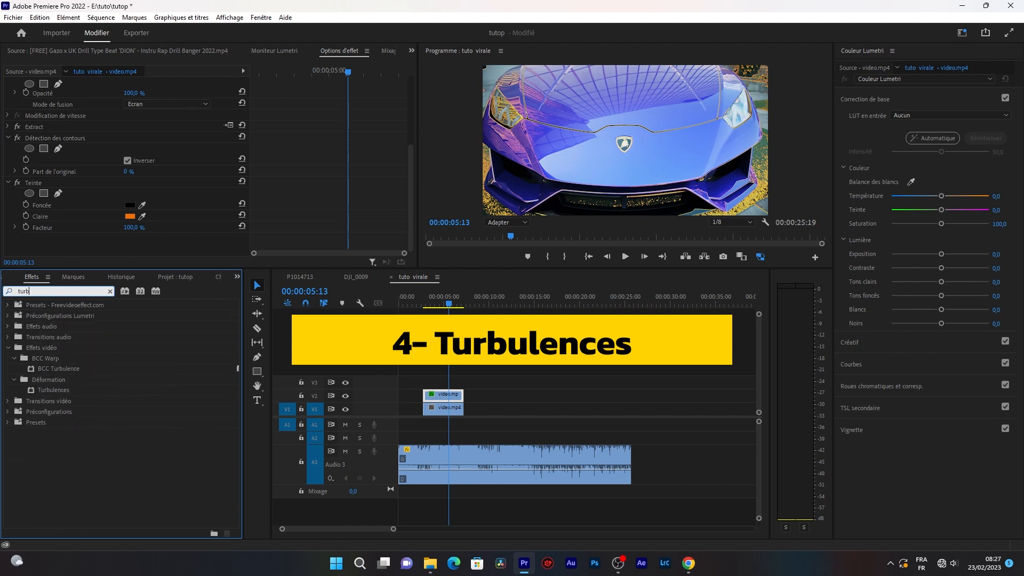
{"action": "left_click_drag", "start_coordinate": [50, 391], "coordinate": [392, 183]}
Review the Turbulences settings and collapse the Teinte effect's settings above them.
{"action": "scroll", "coordinate": [392, 183], "scroll_direction": "down", "scroll_amount": 5}
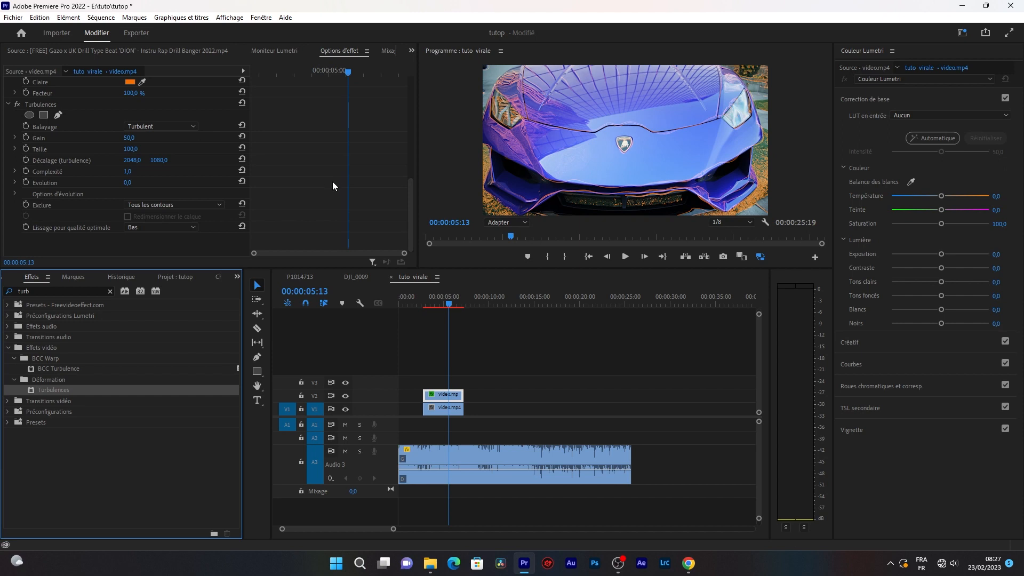
{"action": "scroll", "coordinate": [197, 185], "scroll_direction": "up", "scroll_amount": 1}
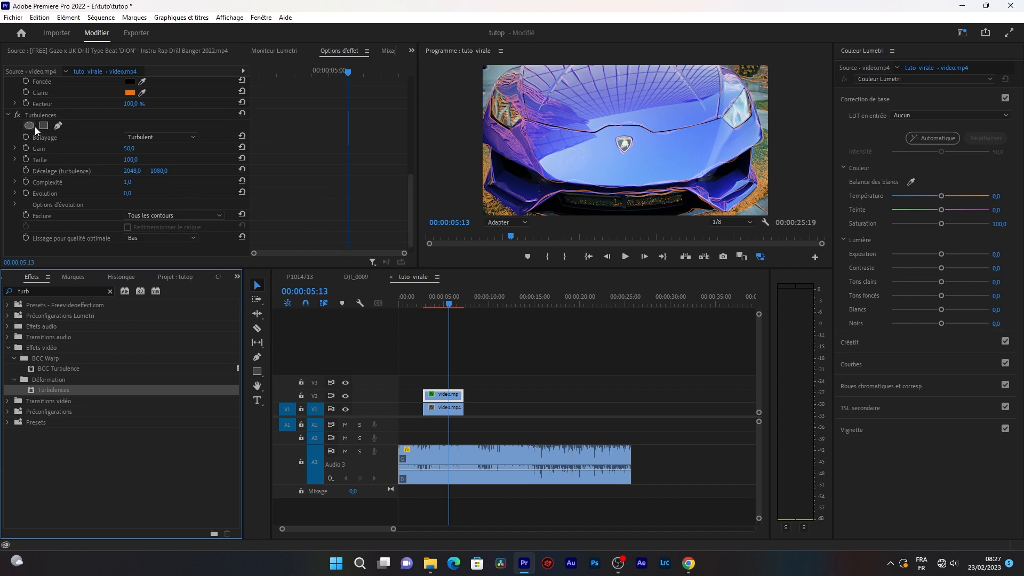
{"action": "scroll", "coordinate": [64, 122], "scroll_direction": "up", "scroll_amount": 4}
{"action": "left_click", "coordinate": [8, 102]}
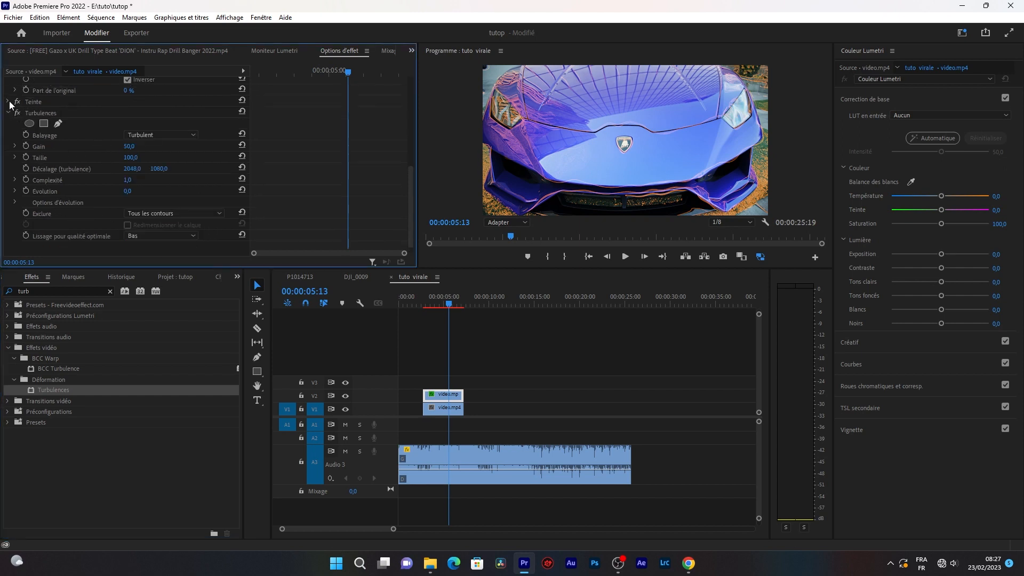
Move the Turbulences effect above Teinte in the V2 clip's effect stack and expand its settings.
{"action": "left_click", "coordinate": [9, 113]}
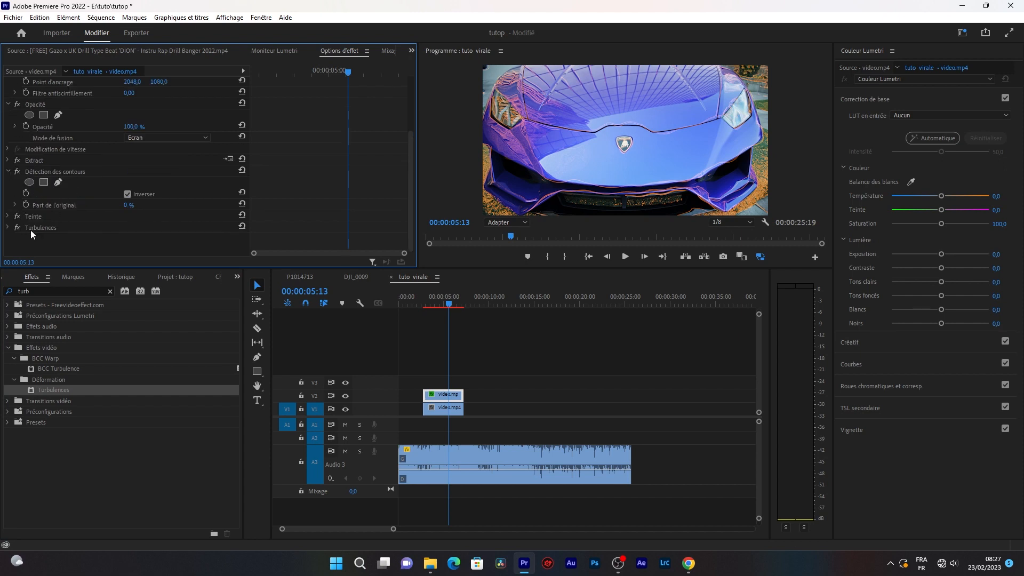
{"action": "left_click_drag", "start_coordinate": [36, 228], "coordinate": [35, 212]}
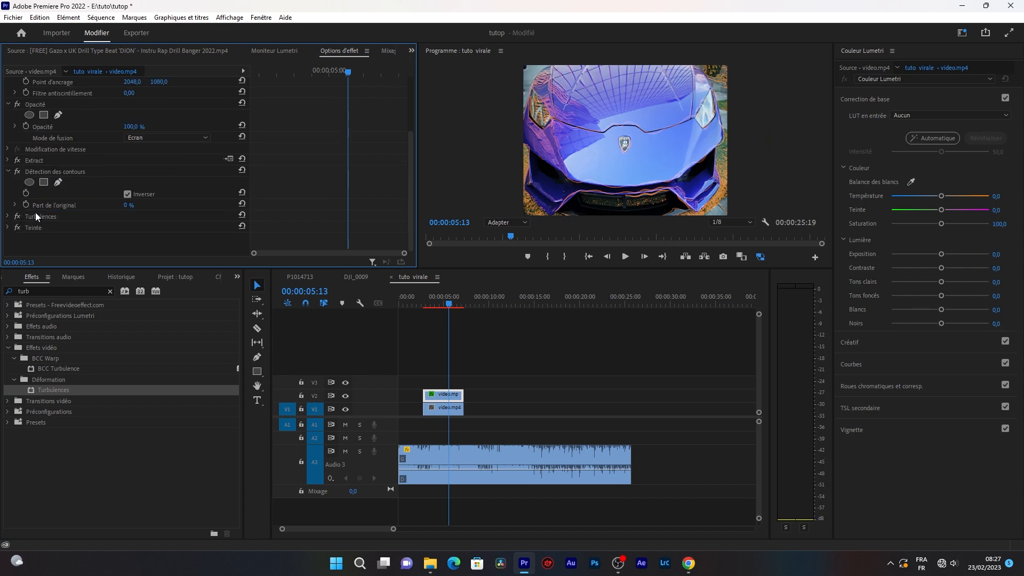
{"action": "left_click", "coordinate": [8, 217]}
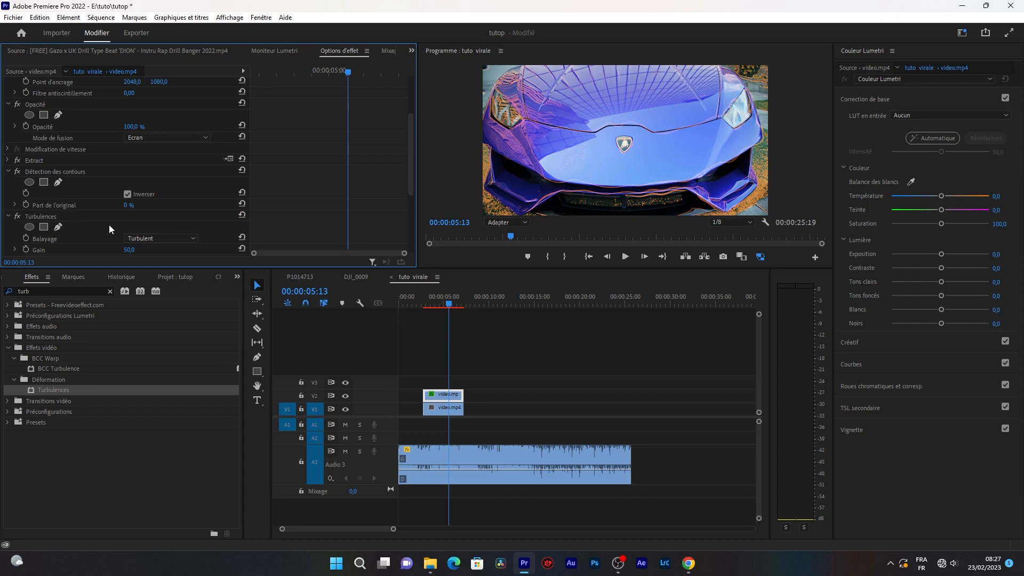
Set the Turbulences effect's Gain to 200 and Taille to 35, and collapse its settings.
{"action": "scroll", "coordinate": [110, 218], "scroll_direction": "down", "scroll_amount": 3}
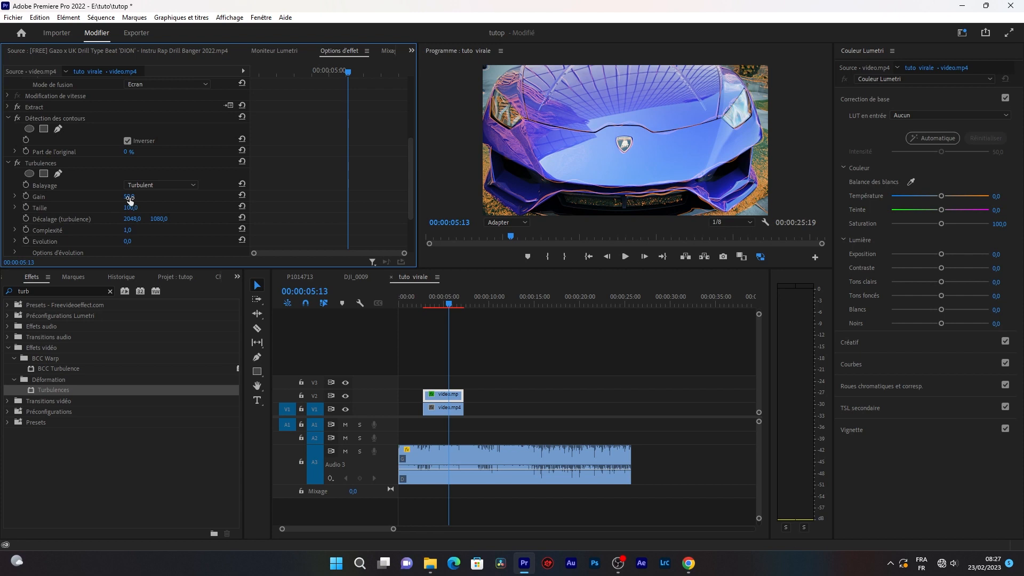
{"action": "left_click", "coordinate": [129, 196]}
{"action": "type", "text": "200"}
{"action": "key", "text": "Return"}
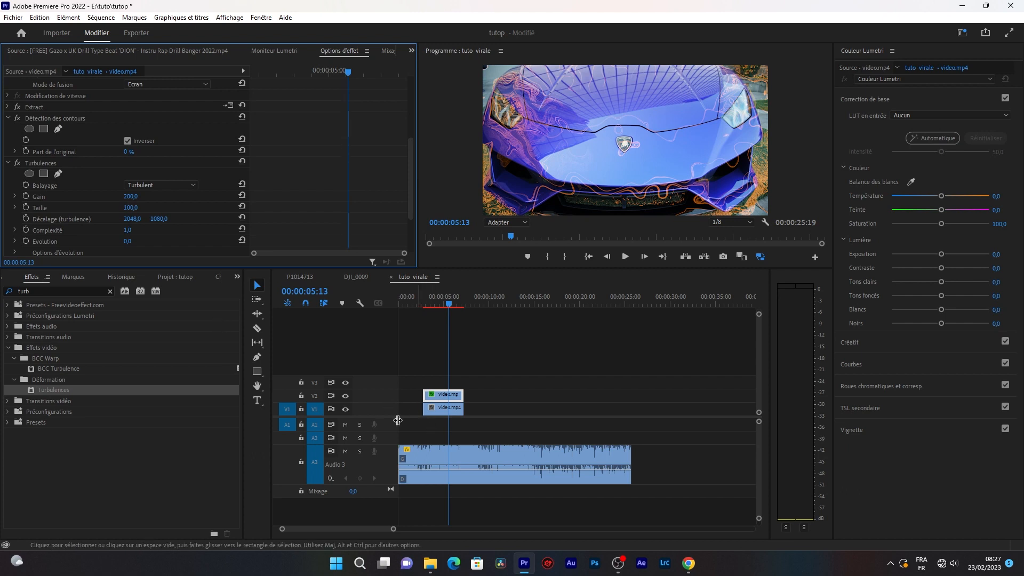
{"action": "left_click", "coordinate": [133, 207]}
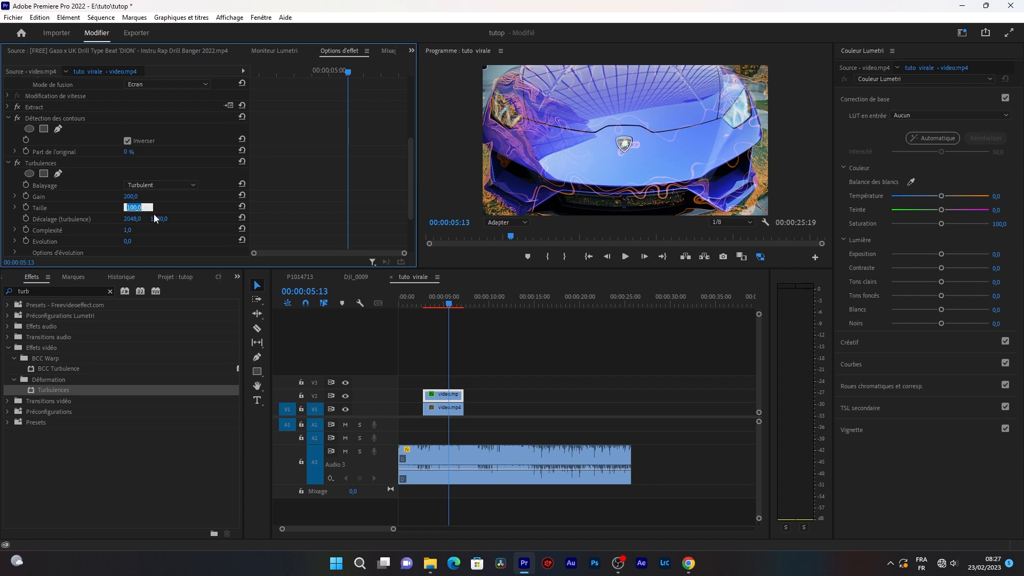
{"action": "type", "text": "35"}
{"action": "key", "text": "Return"}
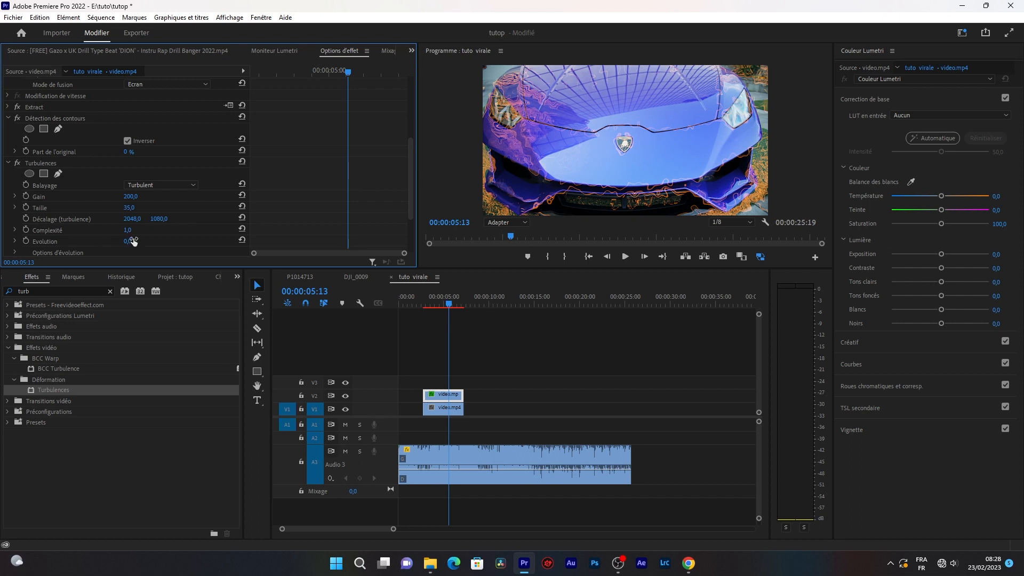
{"action": "left_click", "coordinate": [8, 163]}
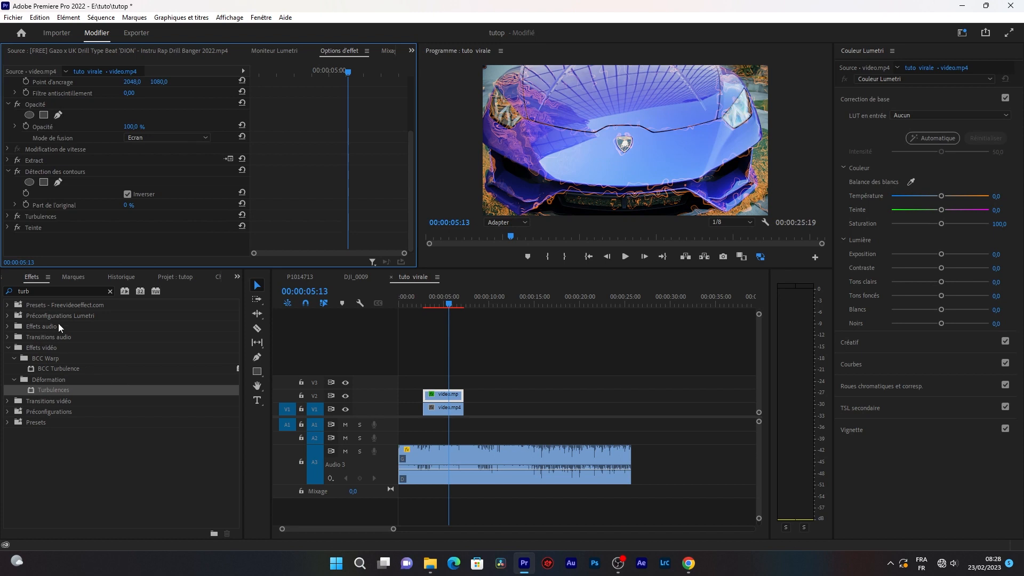
Find the Lueur VR effect, apply it to the upper video.mp4 clip on V2, and enable its Utiliser la teinte option.
{"action": "left_click", "coordinate": [55, 293]}
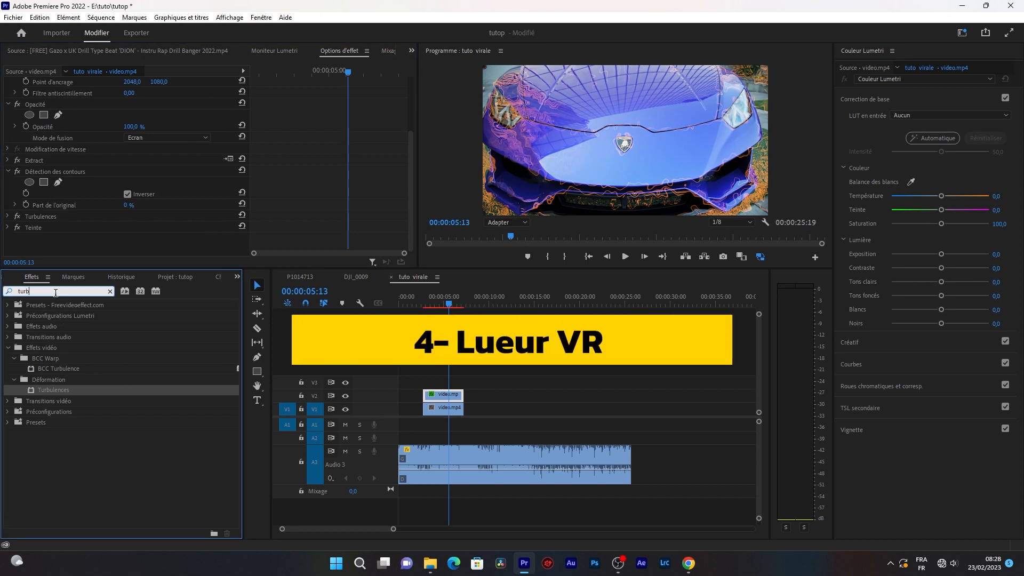
{"action": "key", "text": "BackSpace"}
{"action": "key", "text": "BackSpace"}
{"action": "key", "text": "BackSpace"}
{"action": "key", "text": "BackSpace"}
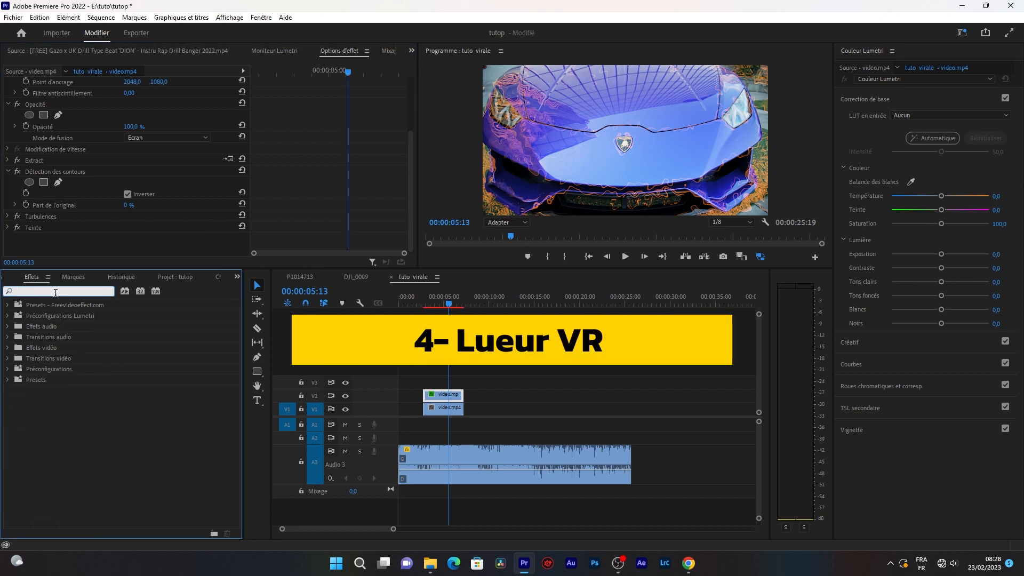
{"action": "type", "text": "lue"}
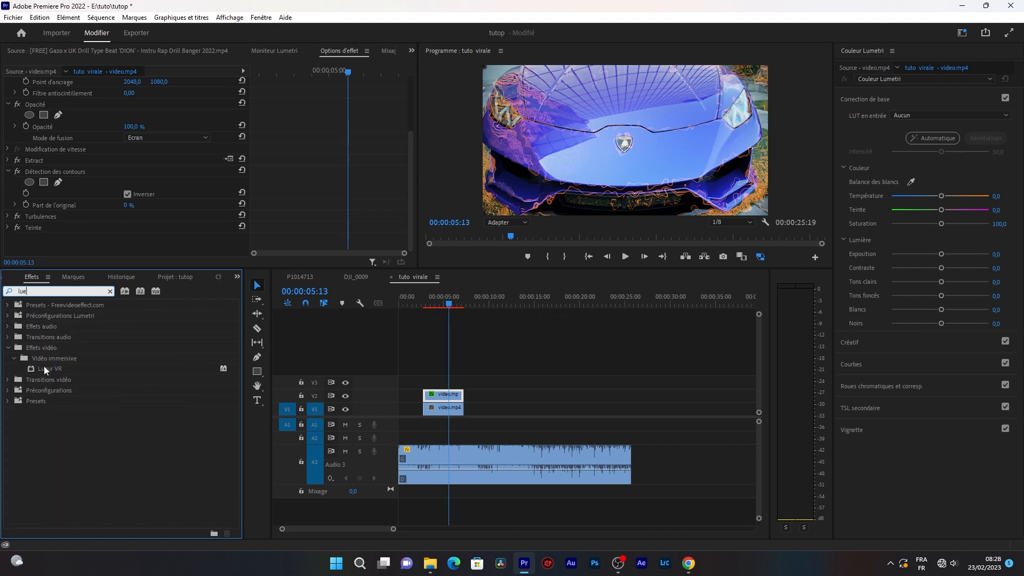
{"action": "left_click_drag", "start_coordinate": [43, 369], "coordinate": [442, 395]}
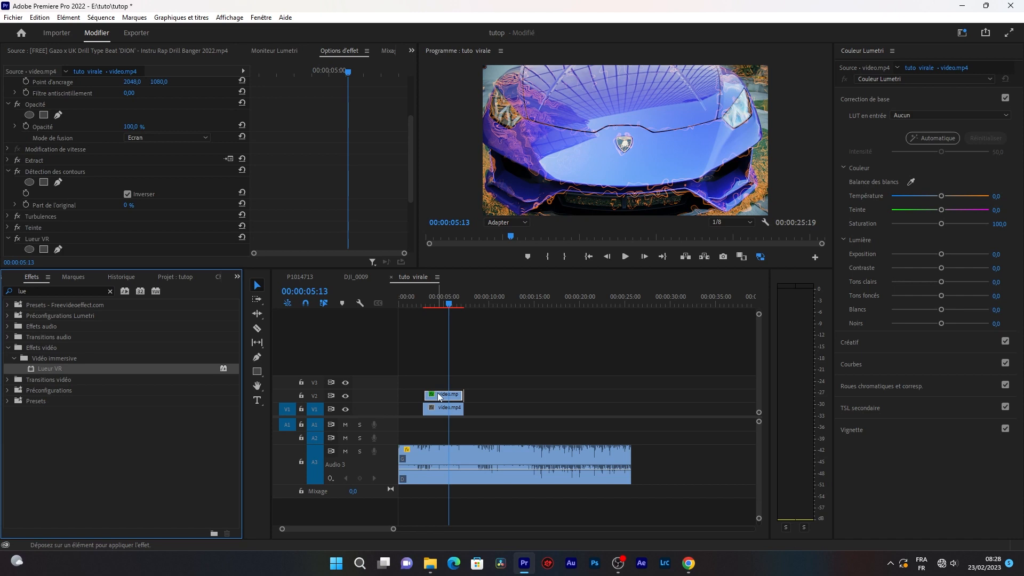
{"action": "left_click_drag", "start_coordinate": [409, 128], "coordinate": [420, 190]}
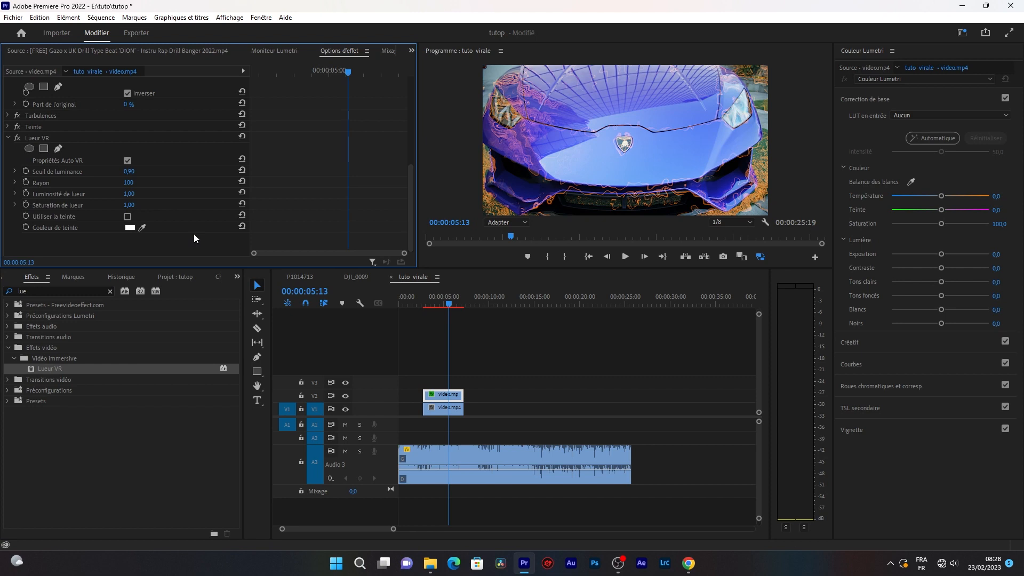
{"action": "left_click", "coordinate": [128, 216]}
{"action": "left_click", "coordinate": [131, 229]}
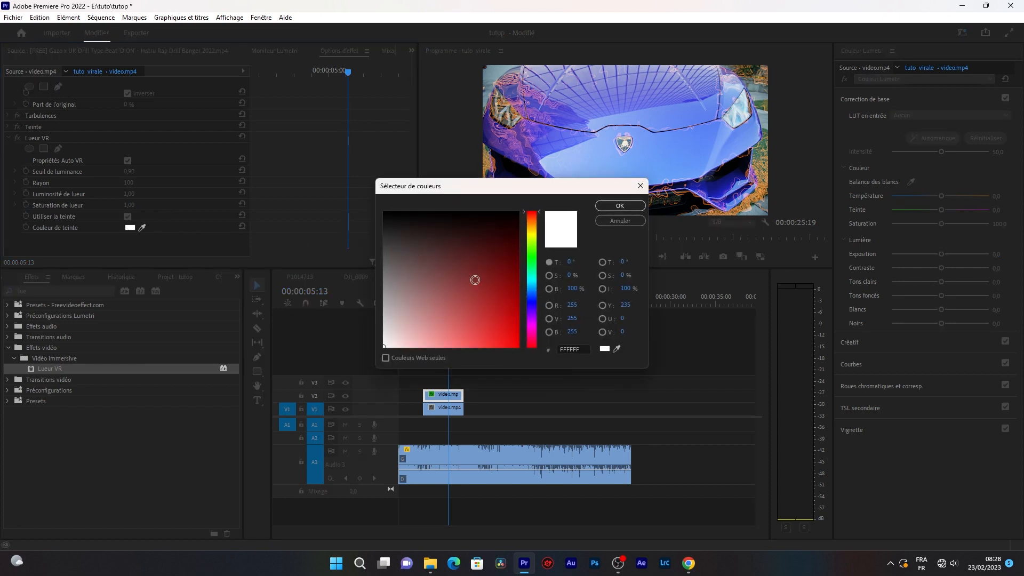
{"action": "left_click_drag", "start_coordinate": [548, 186], "coordinate": [433, 159]}
{"action": "left_click", "coordinate": [501, 322]}
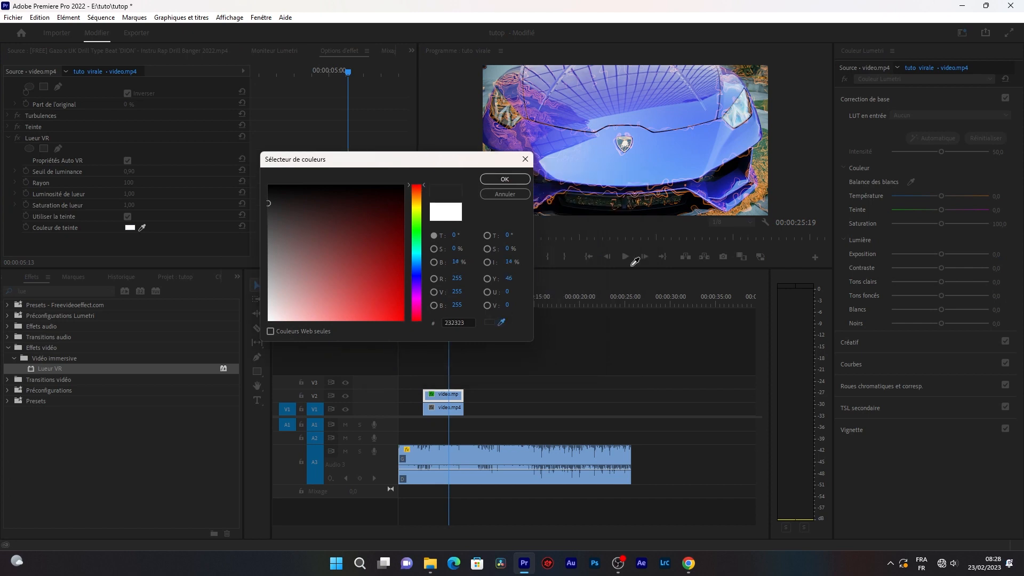
{"action": "left_click", "coordinate": [743, 209]}
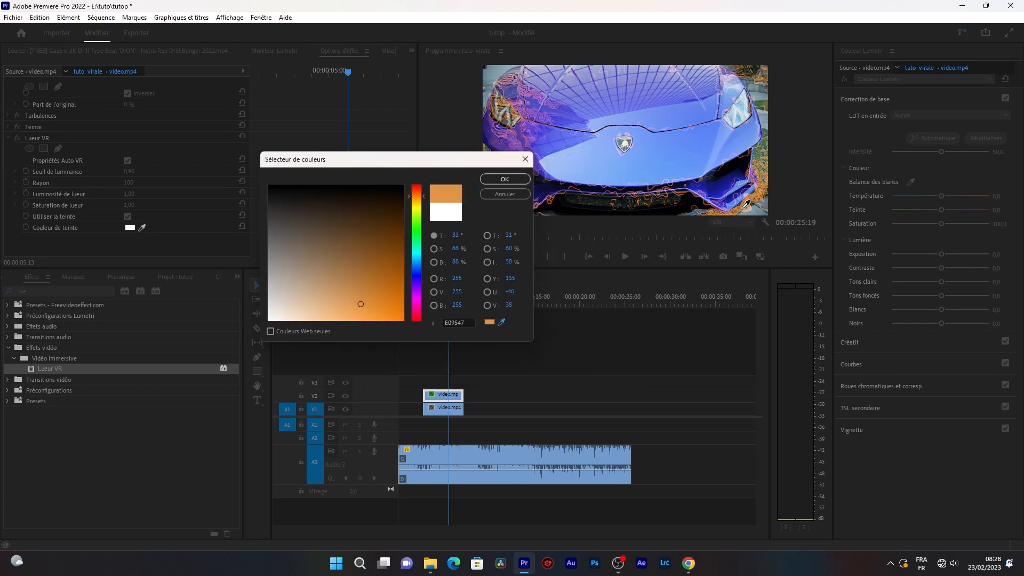
{"action": "key", "text": "Escape"}
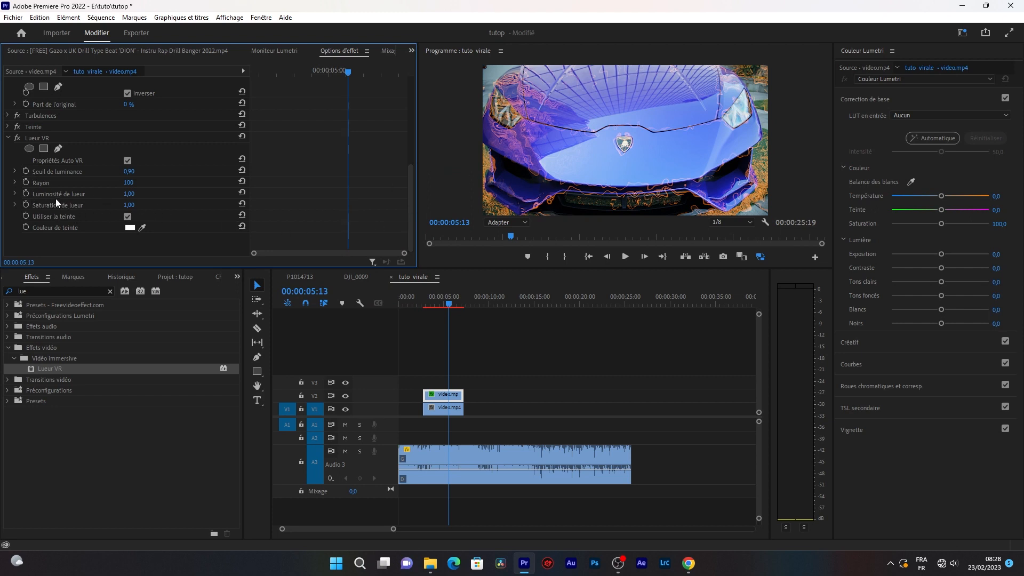
Copy the hex code of the Teinte effect's orange Claire color.
{"action": "left_click", "coordinate": [8, 127]}
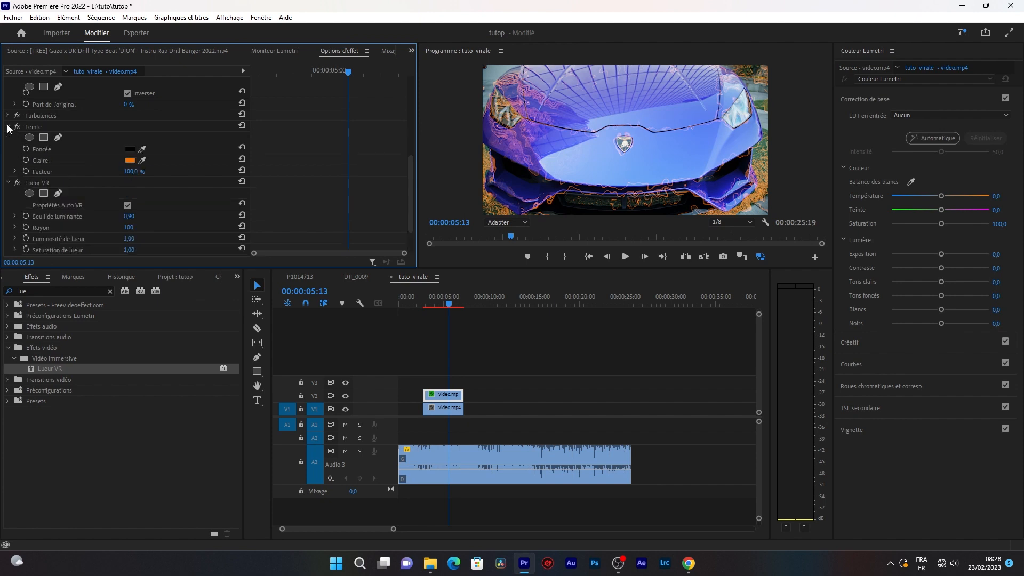
{"action": "left_click", "coordinate": [127, 159]}
{"action": "double_click", "coordinate": [463, 320]}
{"action": "key", "text": "ctrl+c"}
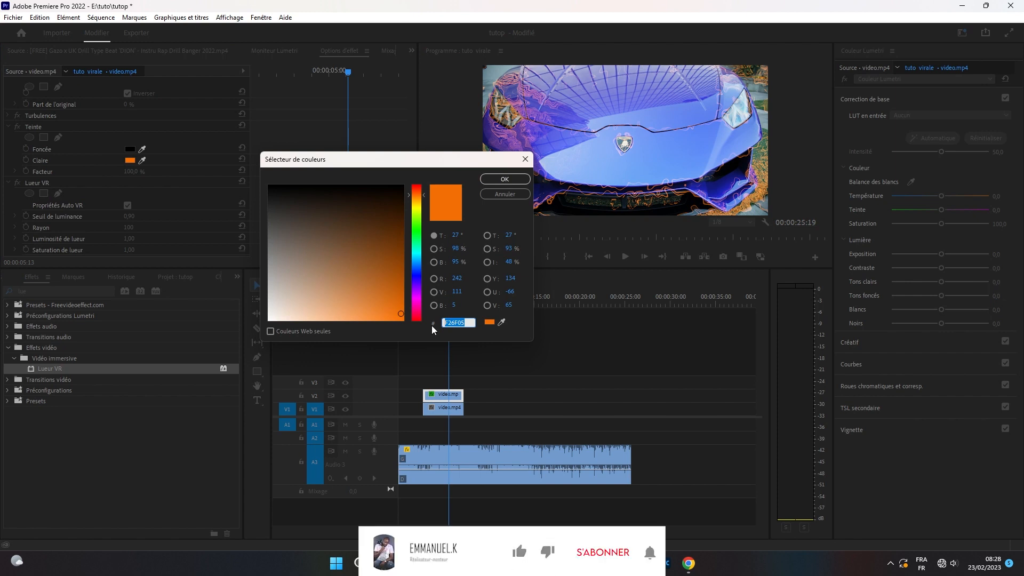
{"action": "left_click", "coordinate": [504, 179]}
Set the Lueur VR effect's Couleur de teinte to the copied orange, F26F05.
{"action": "scroll", "coordinate": [235, 187], "scroll_direction": "down", "scroll_amount": 2}
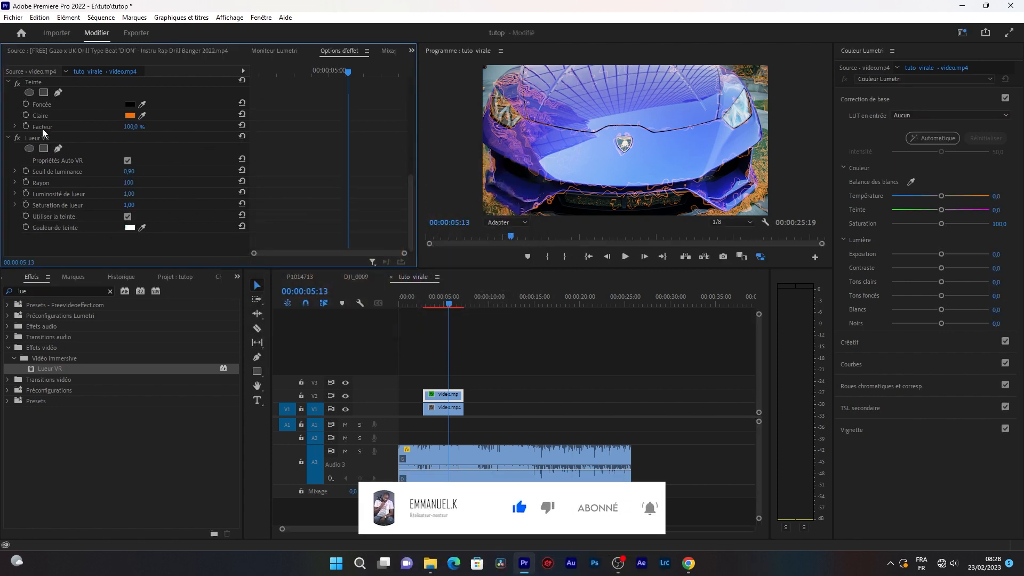
{"action": "left_click", "coordinate": [131, 228]}
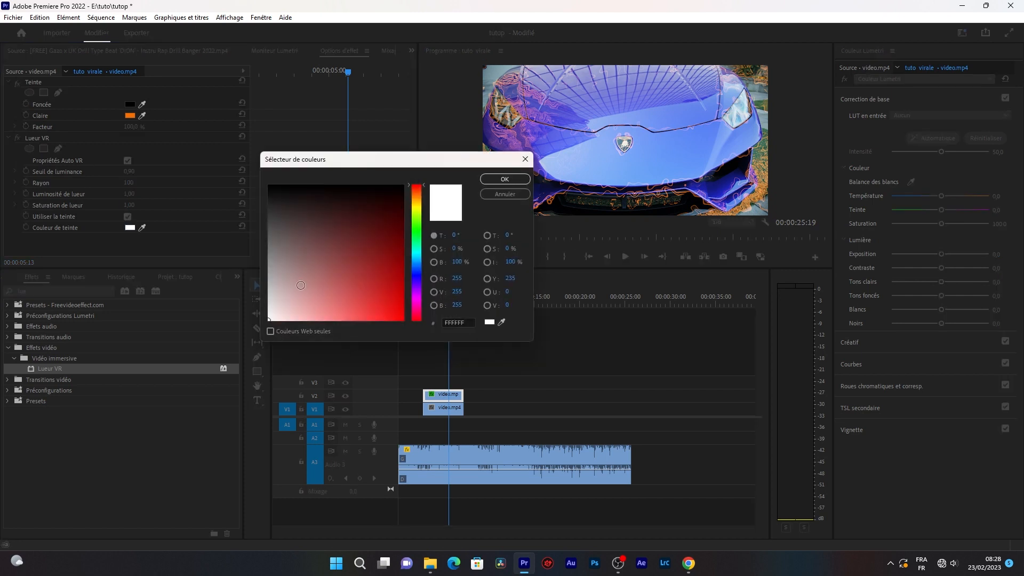
{"action": "left_click_drag", "start_coordinate": [471, 327], "coordinate": [440, 326]}
{"action": "key", "text": "ctrl+v"}
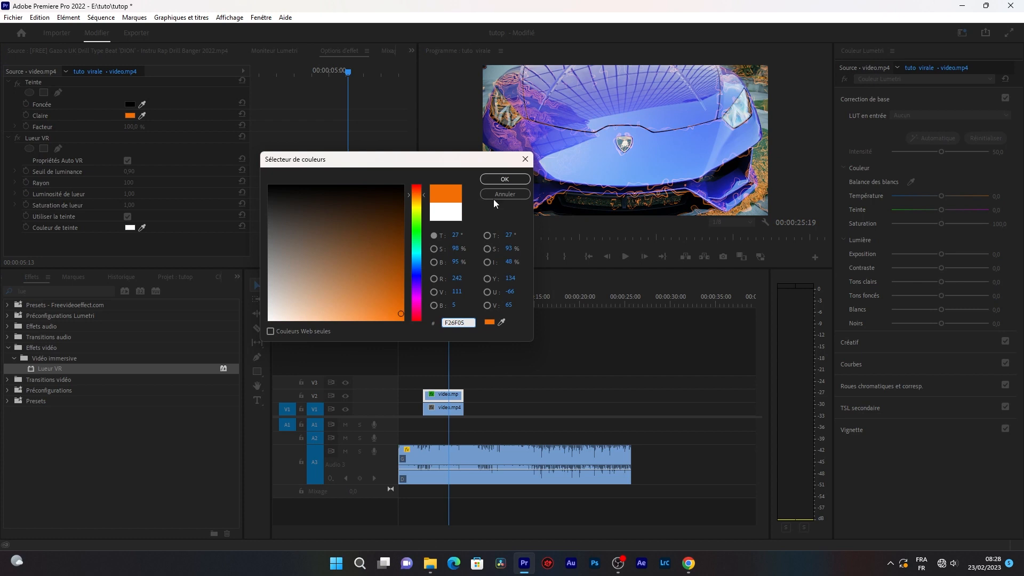
{"action": "left_click", "coordinate": [510, 184]}
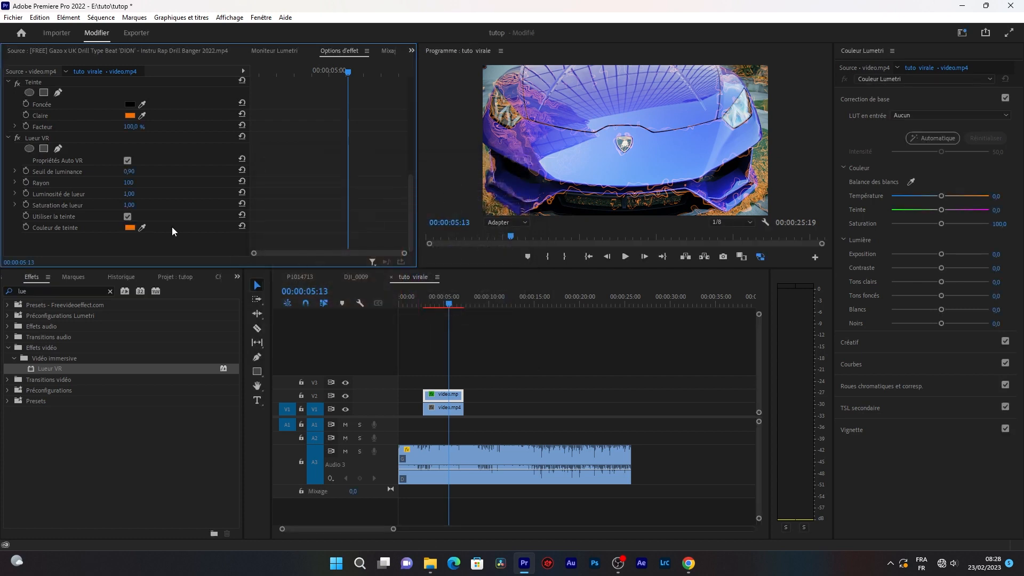
Collapse the settings of the Lueur VR, Détection des contours and Teinte effects.
{"action": "scroll", "coordinate": [177, 198], "scroll_direction": "up", "scroll_amount": 2}
{"action": "scroll", "coordinate": [178, 198], "scroll_direction": "down", "scroll_amount": 2}
{"action": "left_click", "coordinate": [8, 139]}
{"action": "left_click", "coordinate": [8, 116]}
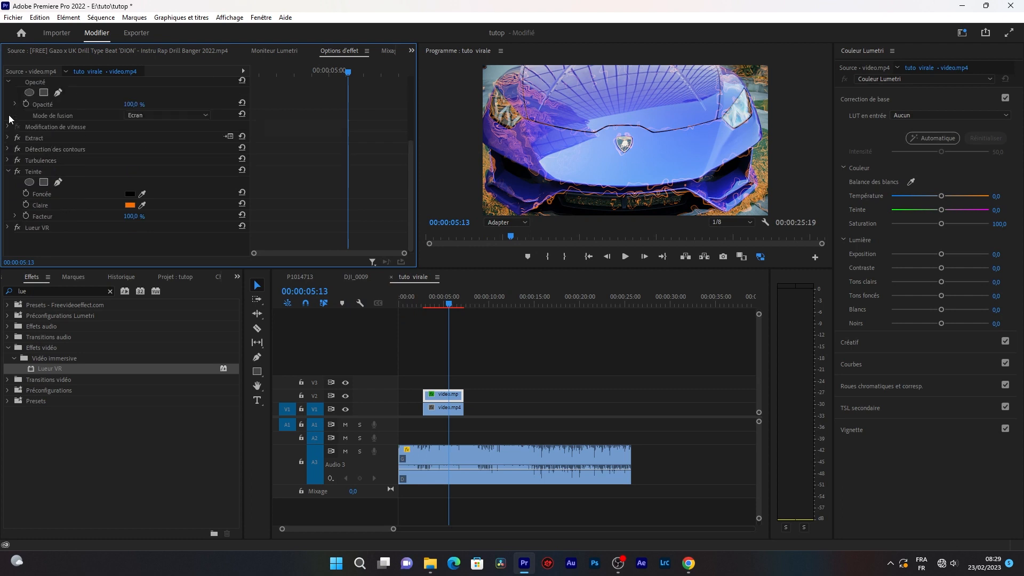
{"action": "left_click", "coordinate": [8, 171]}
Play back the sequence from near the start of the video.mp4 clips to preview the glowing outlines.
{"action": "left_click_drag", "start_coordinate": [449, 304], "coordinate": [433, 305]}
{"action": "key", "text": "space"}
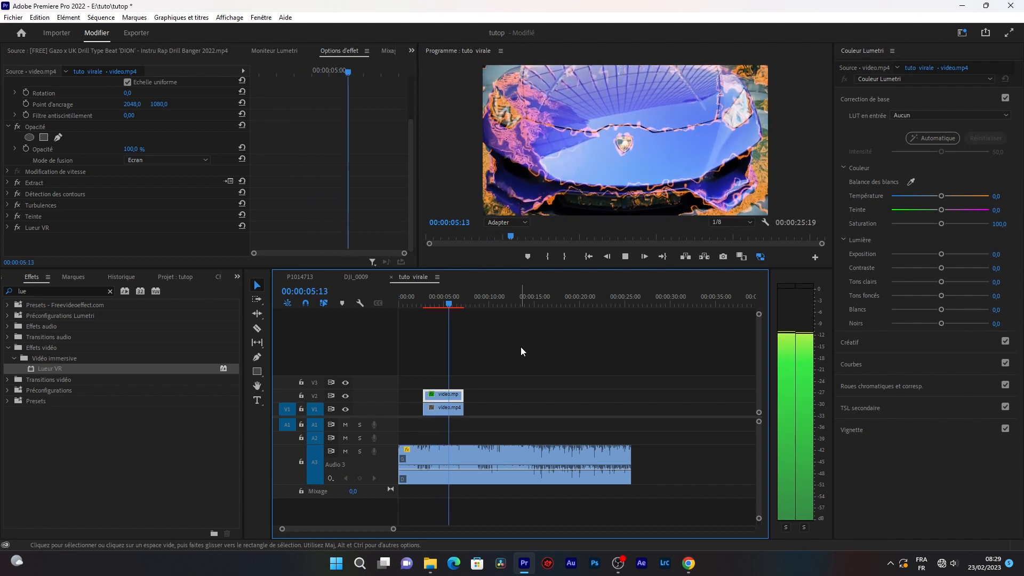
{"action": "left_click_drag", "start_coordinate": [465, 302], "coordinate": [431, 303]}
{"action": "key", "text": "space"}
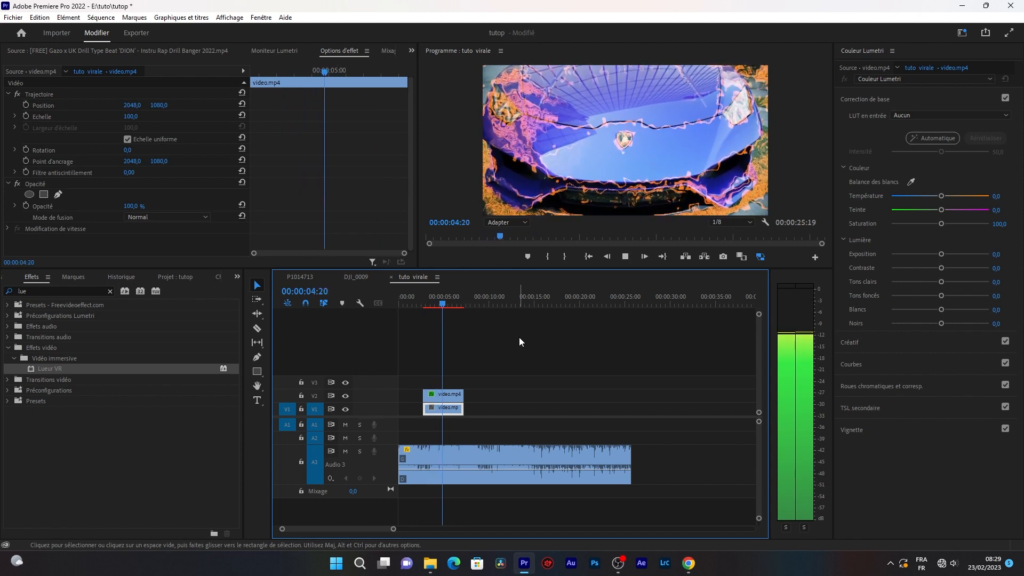
{"action": "key", "text": "space"}
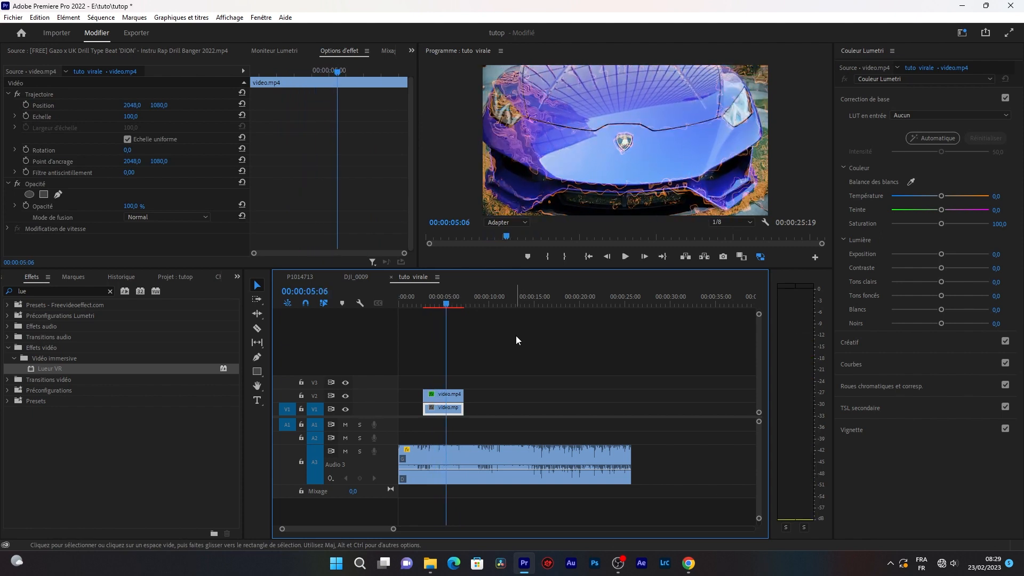
Show the Extract settings of the upper video.mp4 clip on V2 and play the sequence from 00:00:03:16.
{"action": "left_click", "coordinate": [439, 301]}
{"action": "left_click", "coordinate": [443, 394]}
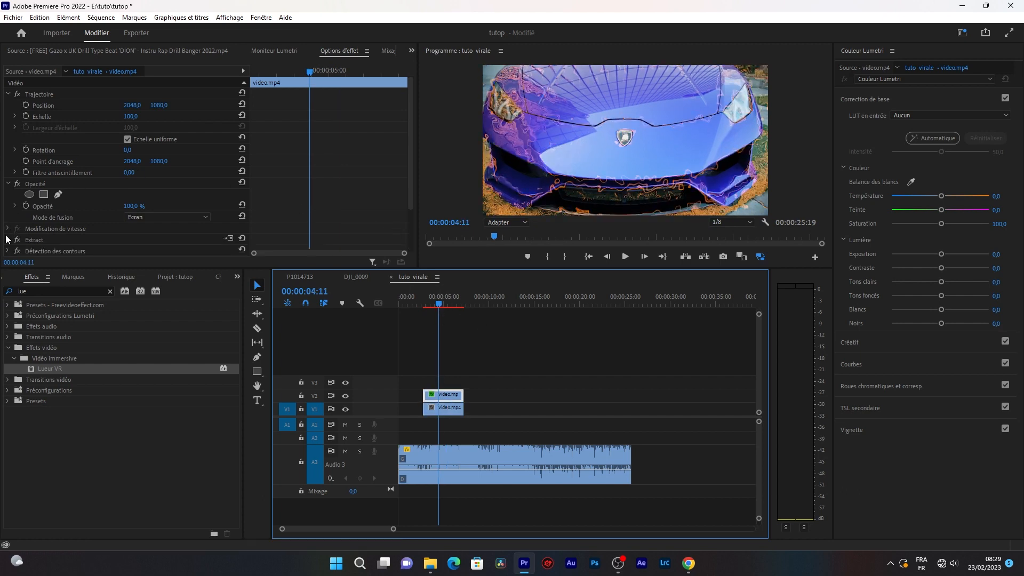
{"action": "scroll", "coordinate": [96, 243], "scroll_direction": "down", "scroll_amount": 1}
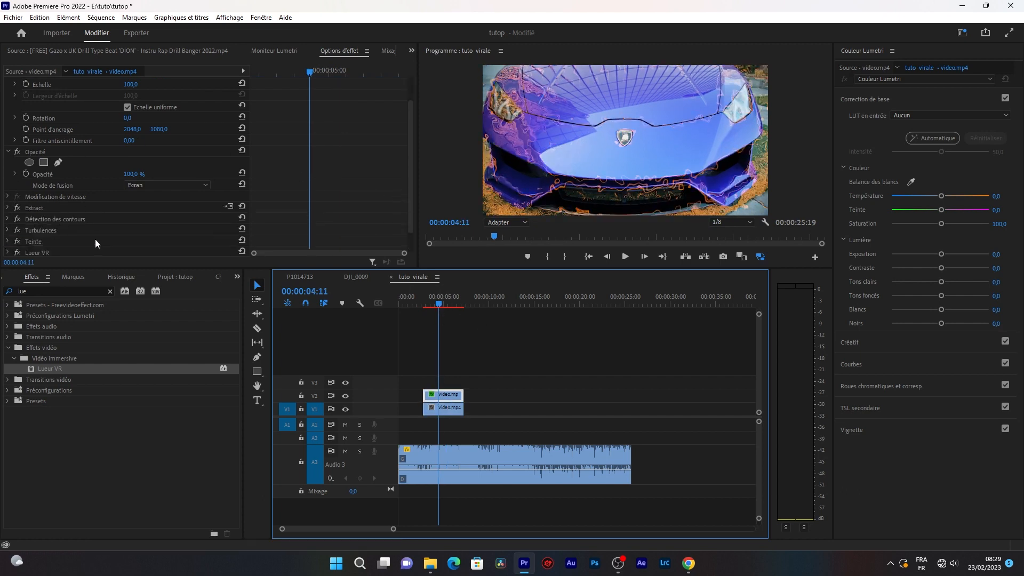
{"action": "left_click", "coordinate": [33, 208]}
{"action": "scroll", "coordinate": [90, 218], "scroll_direction": "down", "scroll_amount": 1}
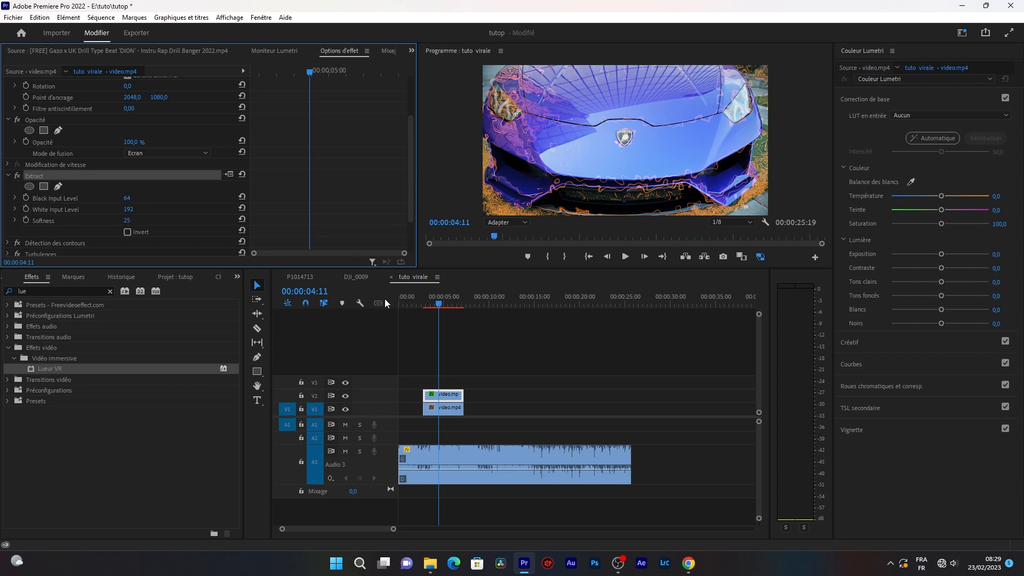
{"action": "left_click_drag", "start_coordinate": [439, 307], "coordinate": [432, 307]}
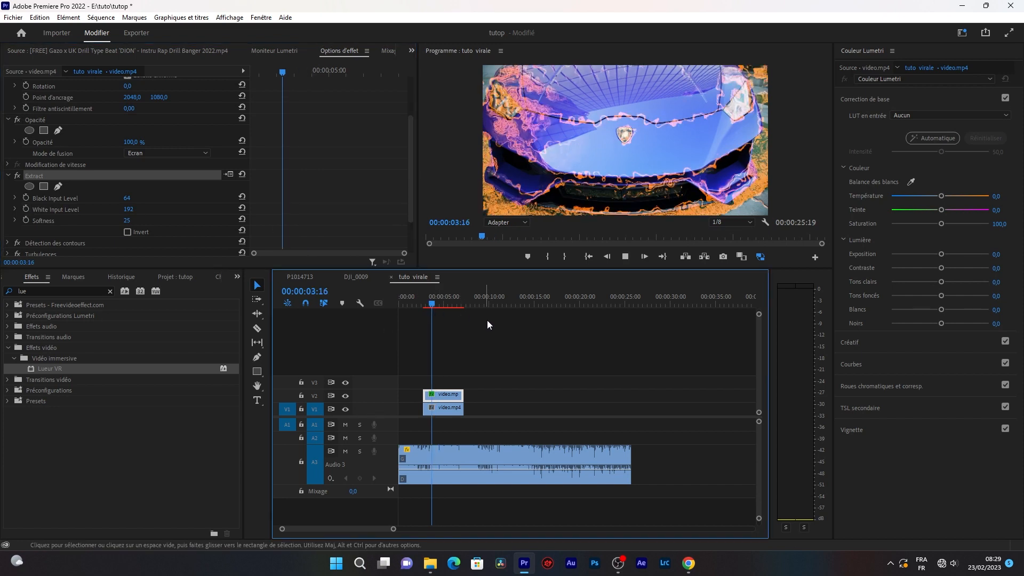
{"action": "key", "text": "space"}
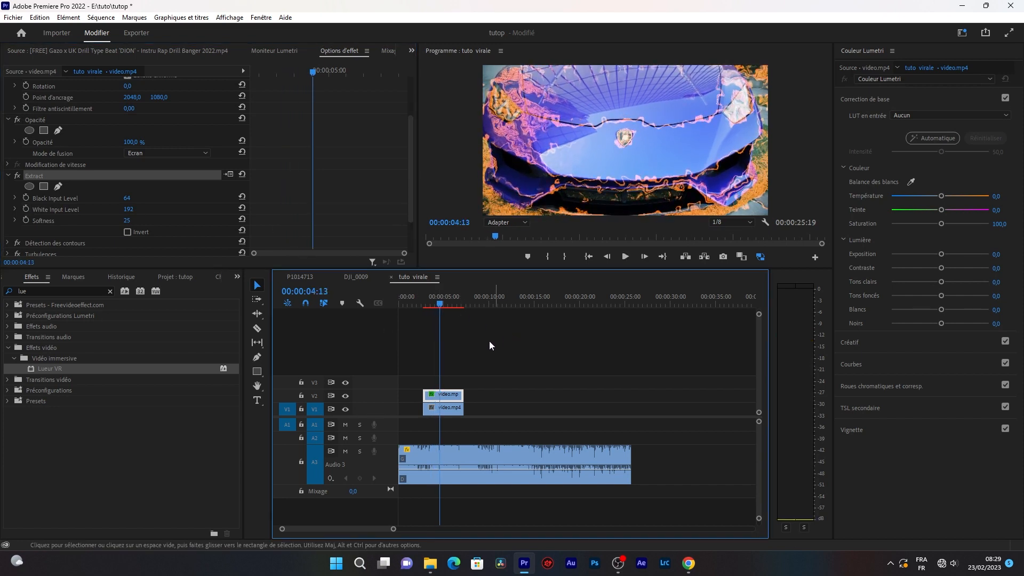
Set the Extract effect's White Input Level to 0 and play back the sequence to check the outlines.
{"action": "left_click", "coordinate": [128, 209]}
{"action": "type", "text": "0"}
{"action": "left_click", "coordinate": [218, 220]}
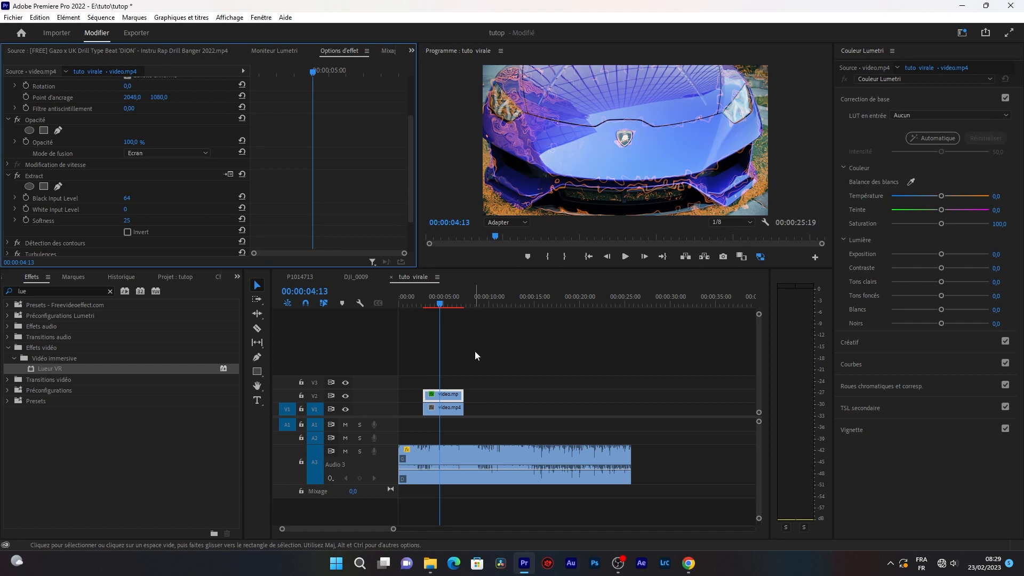
{"action": "key", "text": "space"}
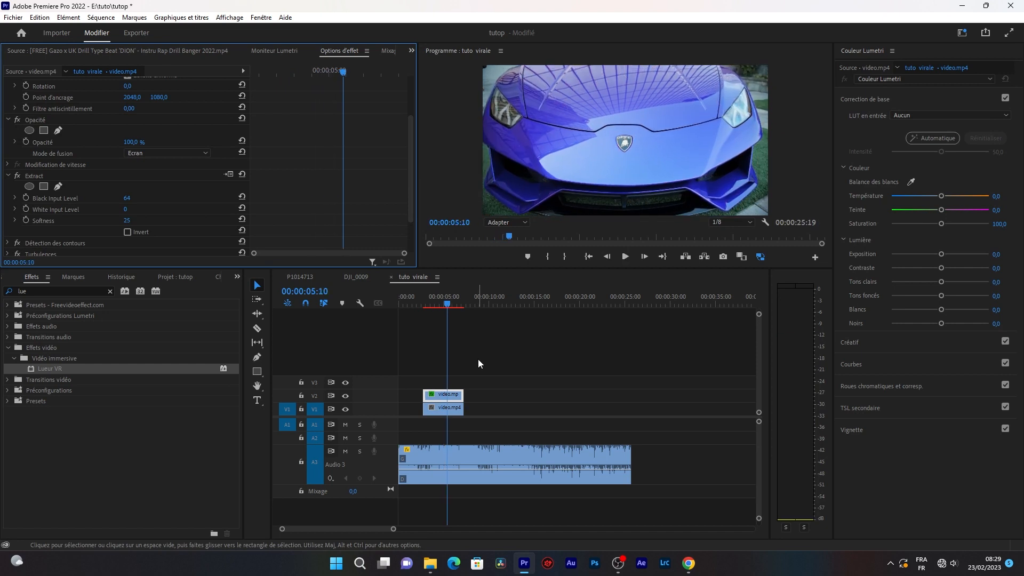
{"action": "key", "text": "space"}
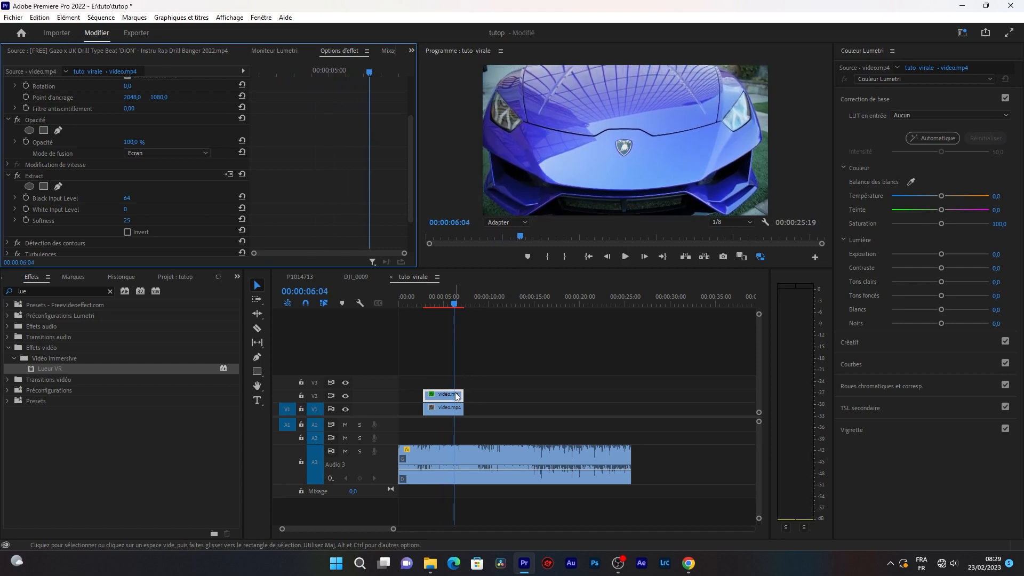
Play the sequence from the start of the video.mp4 clips and enable White Input Level keyframing at 00:00:04:13 with value 0.
{"action": "left_click", "coordinate": [427, 304]}
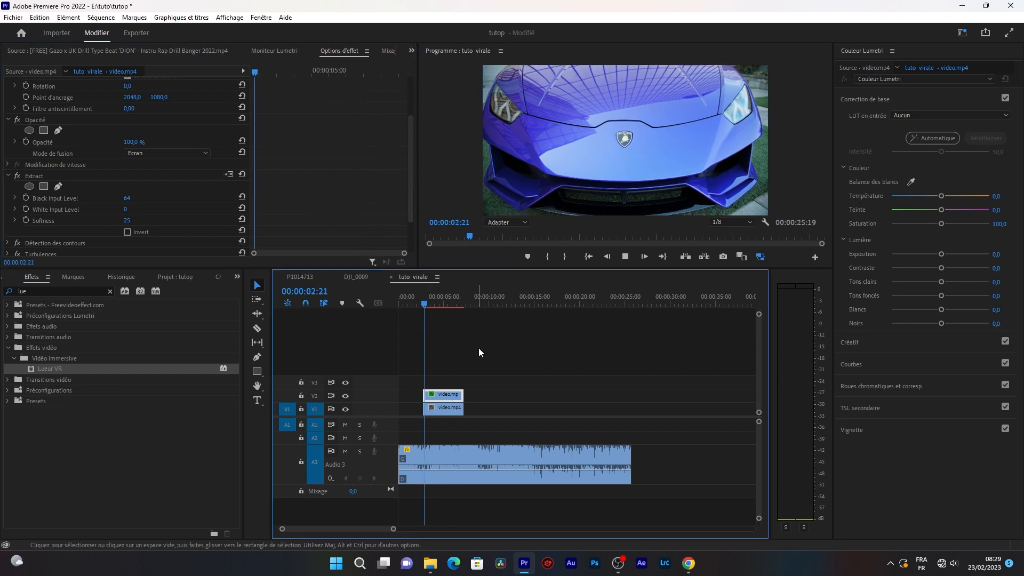
{"action": "key", "text": "space"}
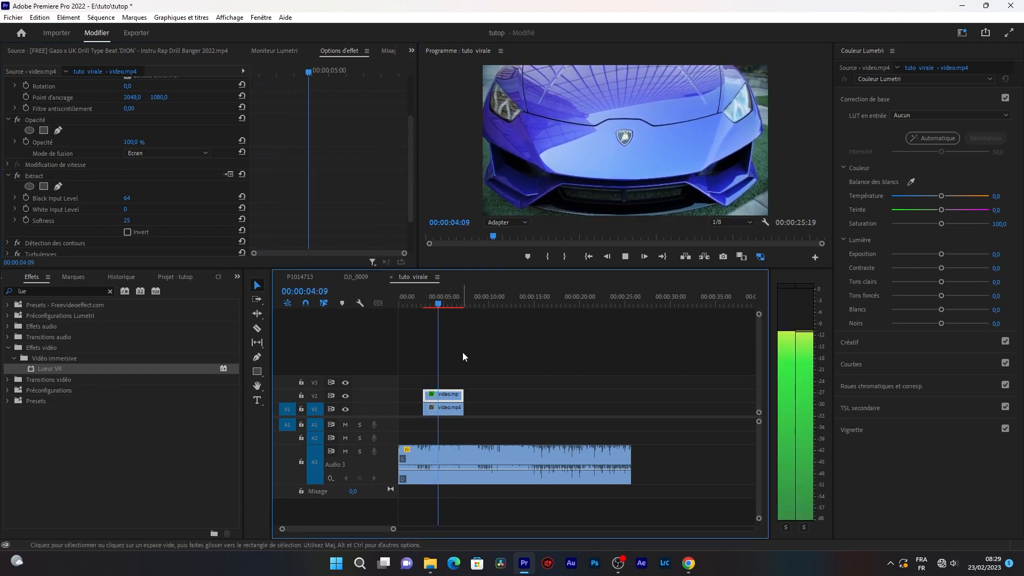
{"action": "key", "text": "space"}
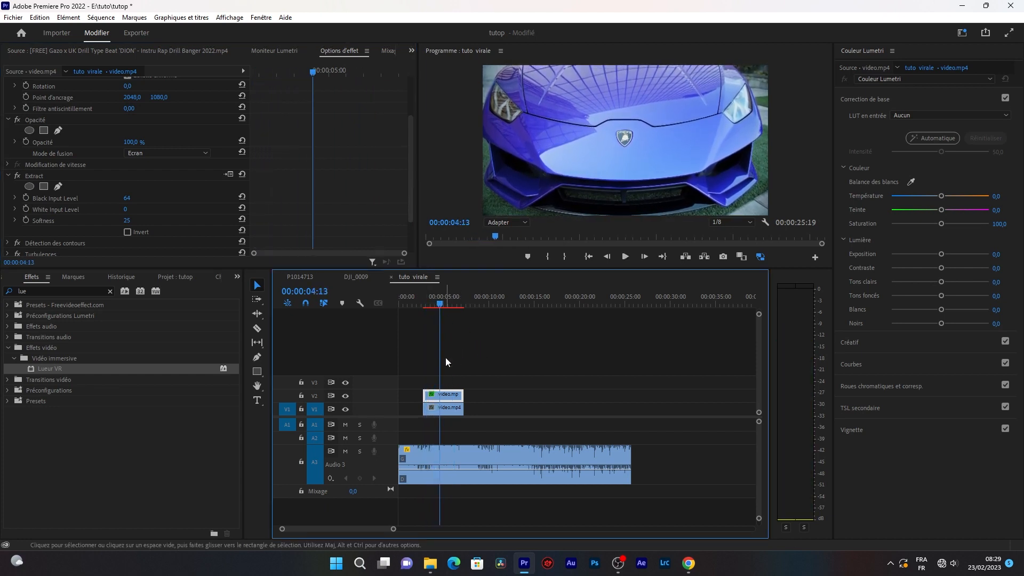
{"action": "left_click", "coordinate": [27, 209]}
Advance to 00:00:05:09 and reset Extract's White Input Level to its default of 192, adding a second keyframe.
{"action": "key", "text": "space"}
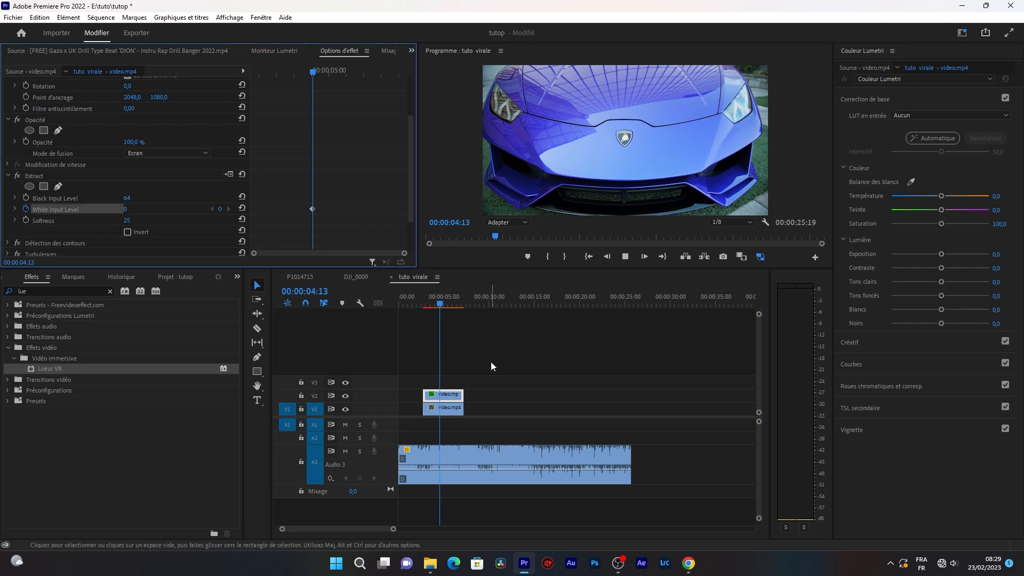
{"action": "key", "text": "space"}
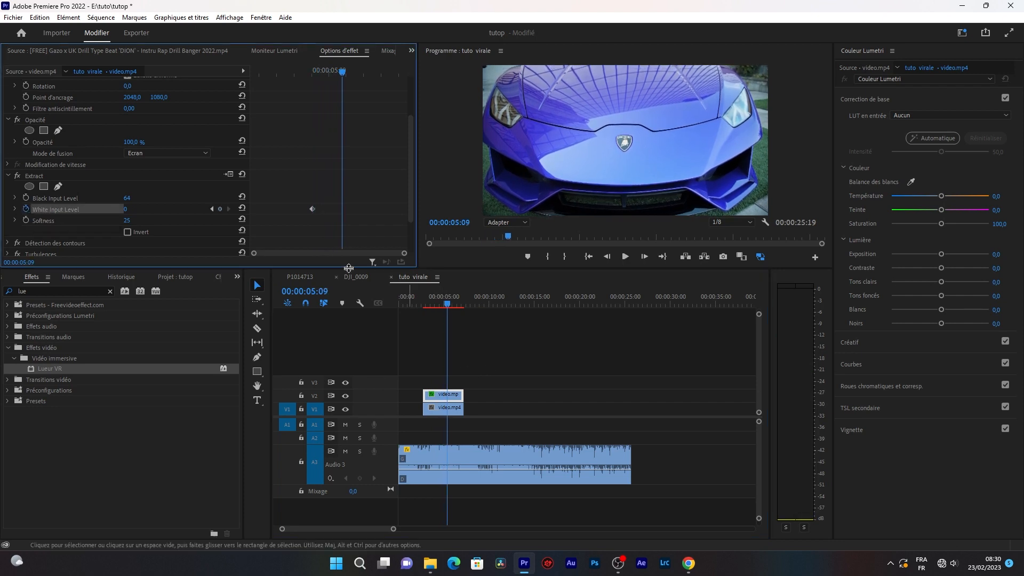
{"action": "left_click", "coordinate": [241, 208]}
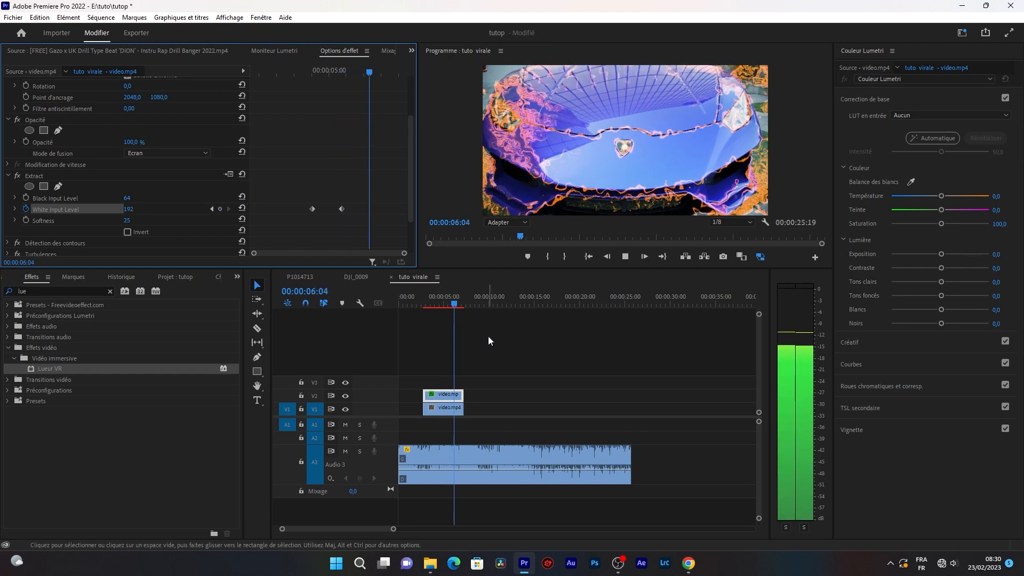
Stop playback at 00:00:06:04 and set Extract's White Input Level to 0 as a third keyframe.
{"action": "key", "text": "space"}
{"action": "left_click", "coordinate": [128, 209]}
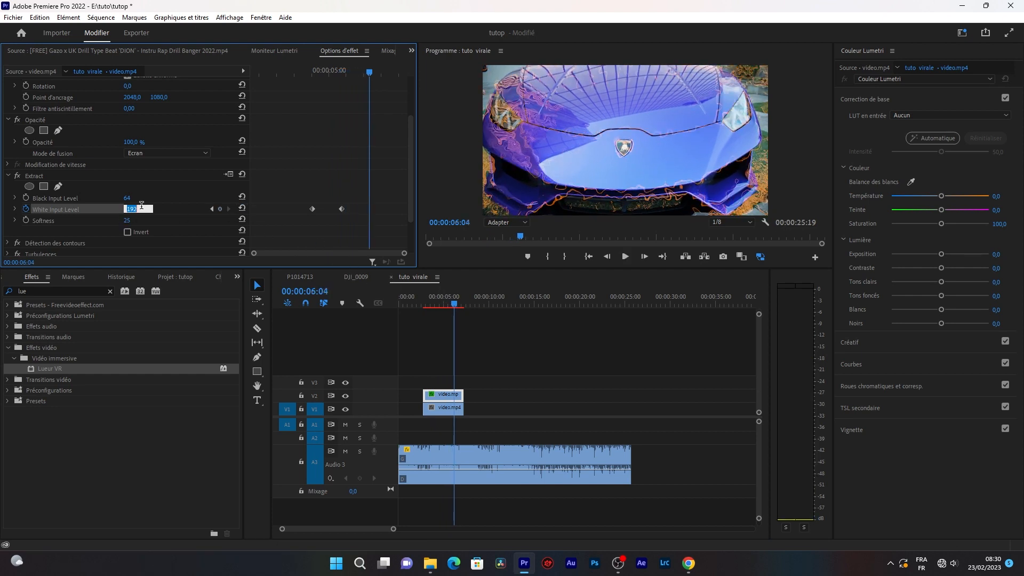
{"action": "type", "text": "0"}
{"action": "key", "text": "Return"}
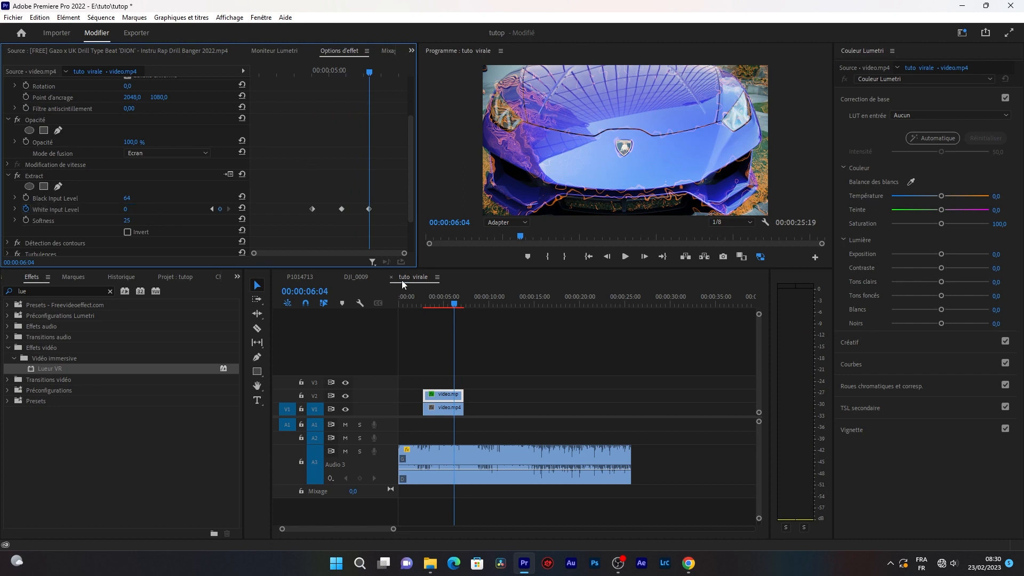
Play back the keyframed section several times, starting before the first keyframe, to check how the outlines appear and disappear.
{"action": "left_click_drag", "start_coordinate": [421, 299], "coordinate": [434, 299]}
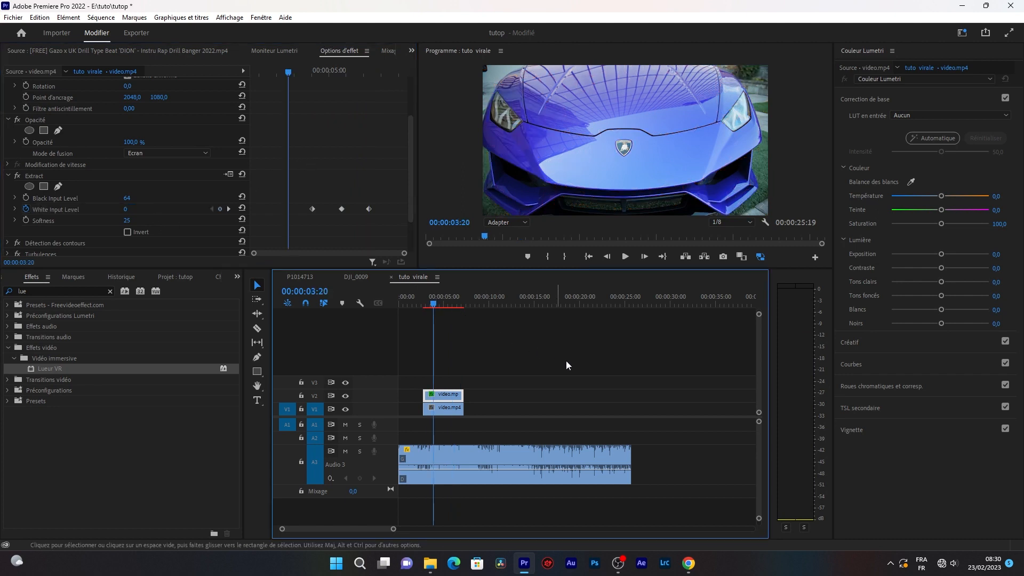
{"action": "key", "text": "space"}
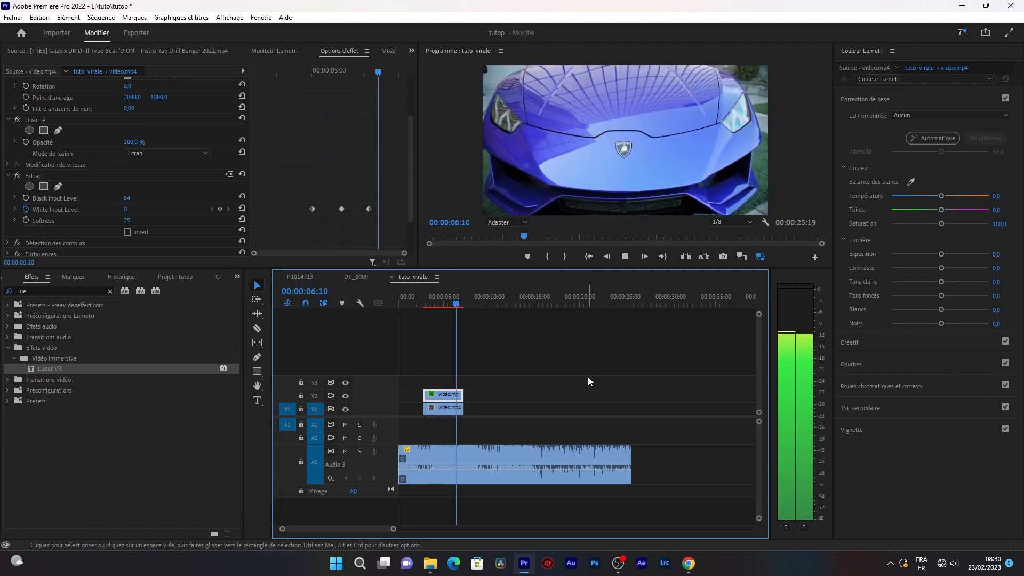
{"action": "left_click", "coordinate": [438, 305]}
{"action": "key", "text": "space"}
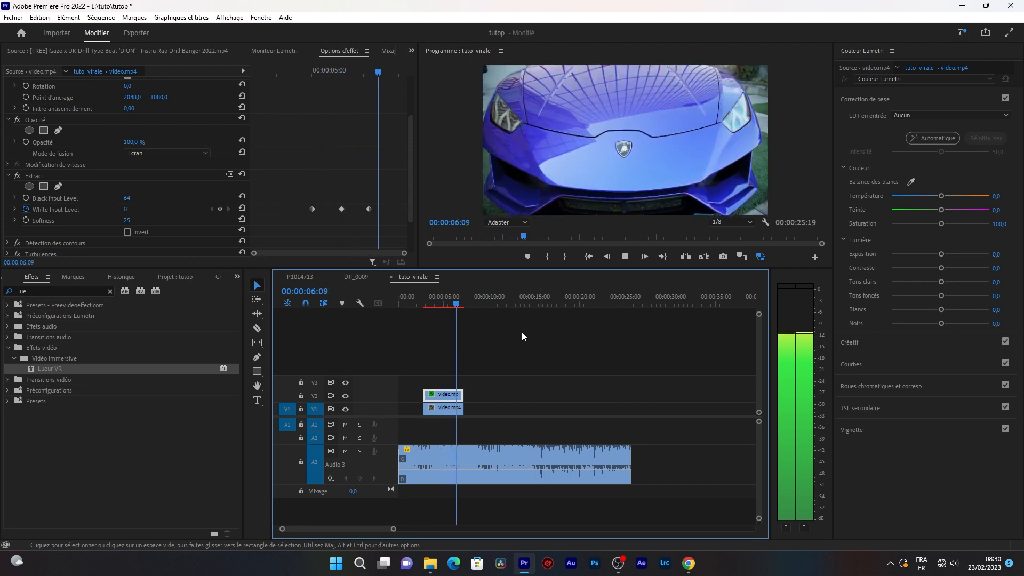
{"action": "left_click", "coordinate": [437, 303]}
{"action": "key", "text": "space"}
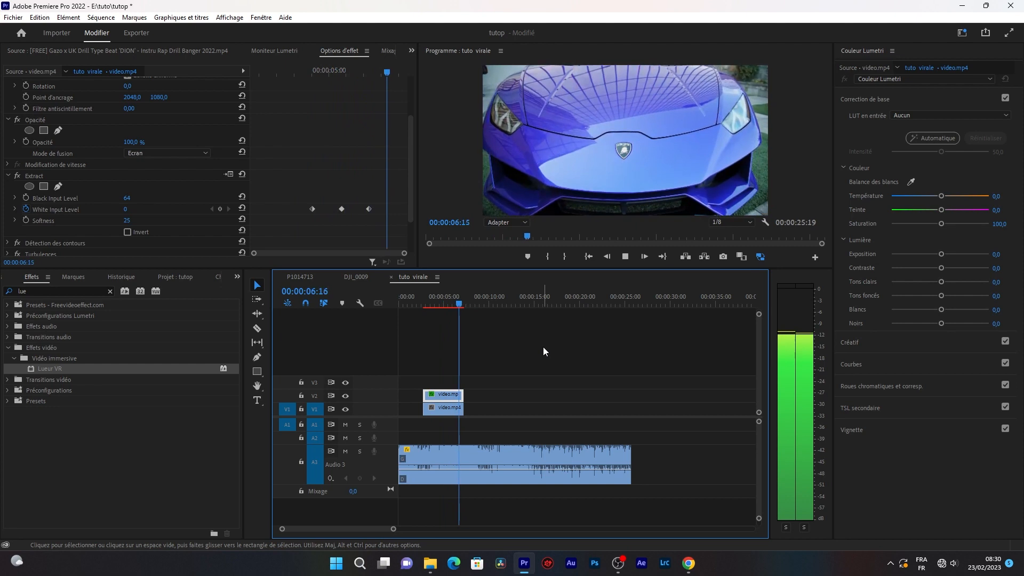
{"action": "left_click", "coordinate": [429, 304]}
{"action": "key", "text": "space"}
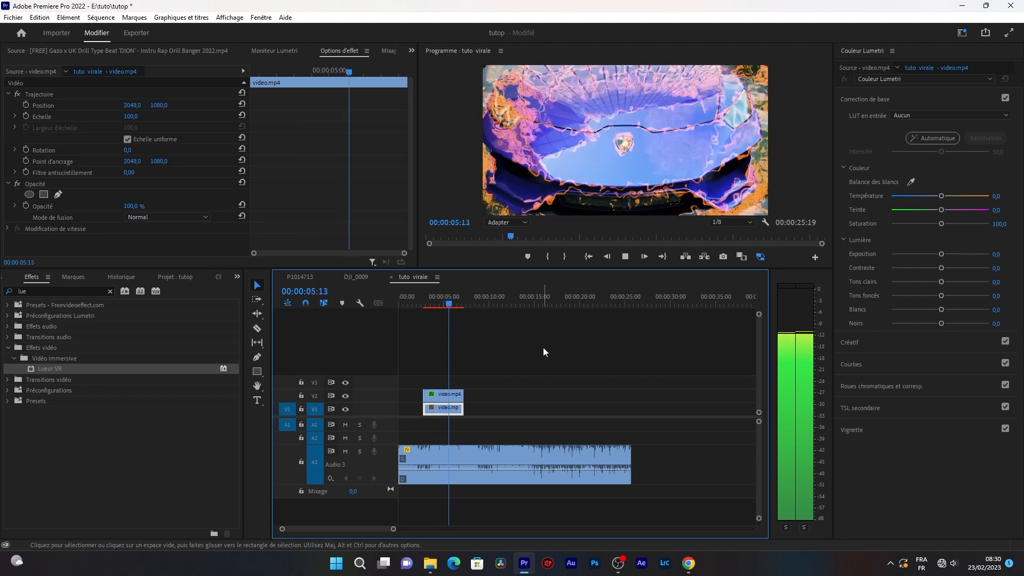
{"action": "key", "text": "space"}
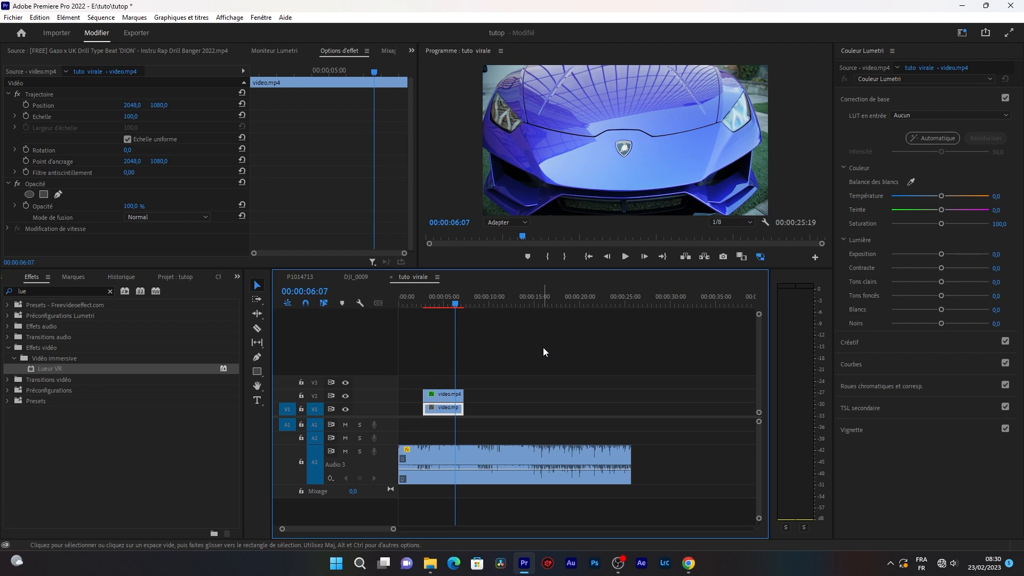
Show the effects of the upper video.mp4 clip on V2 and collapse the Extract settings.
{"action": "left_click", "coordinate": [447, 398]}
{"action": "scroll", "coordinate": [353, 186], "scroll_direction": "down", "scroll_amount": 4}
{"action": "scroll", "coordinate": [353, 183], "scroll_direction": "up", "scroll_amount": 1}
{"action": "scroll", "coordinate": [339, 188], "scroll_direction": "down", "scroll_amount": 1}
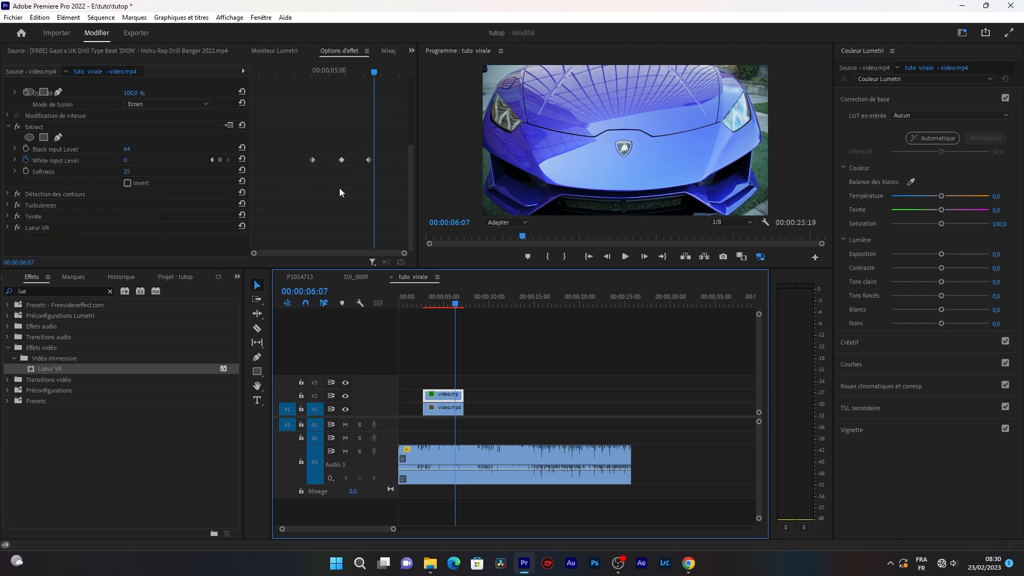
{"action": "scroll", "coordinate": [18, 170], "scroll_direction": "up", "scroll_amount": 3}
{"action": "left_click", "coordinate": [8, 160]}
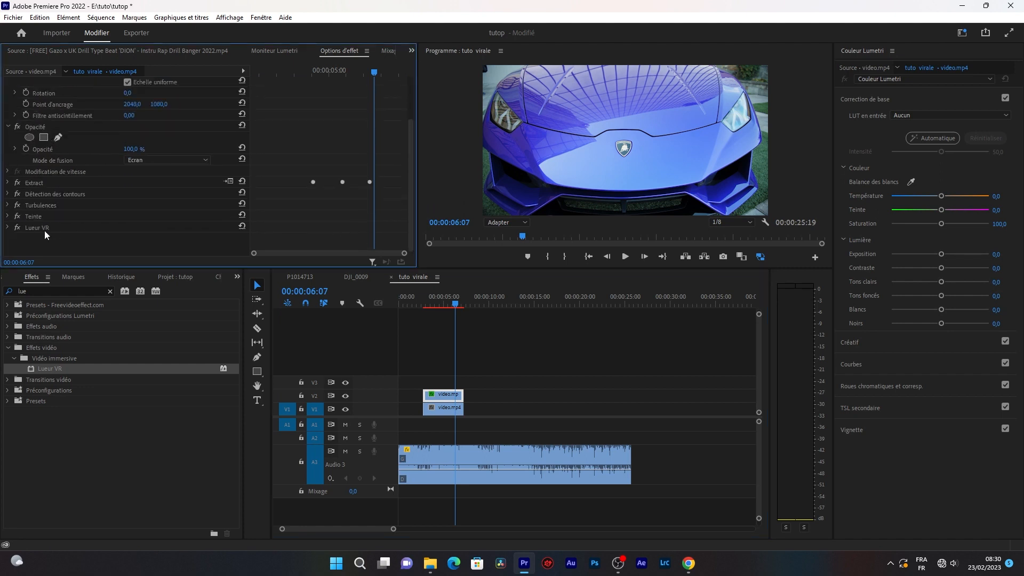
Save the Extract, Détection des contours, Turbulences, Teinte and Lueur VR effects together as a preset named "effet voiture".
{"action": "left_click_drag", "start_coordinate": [31, 229], "coordinate": [206, 298]}
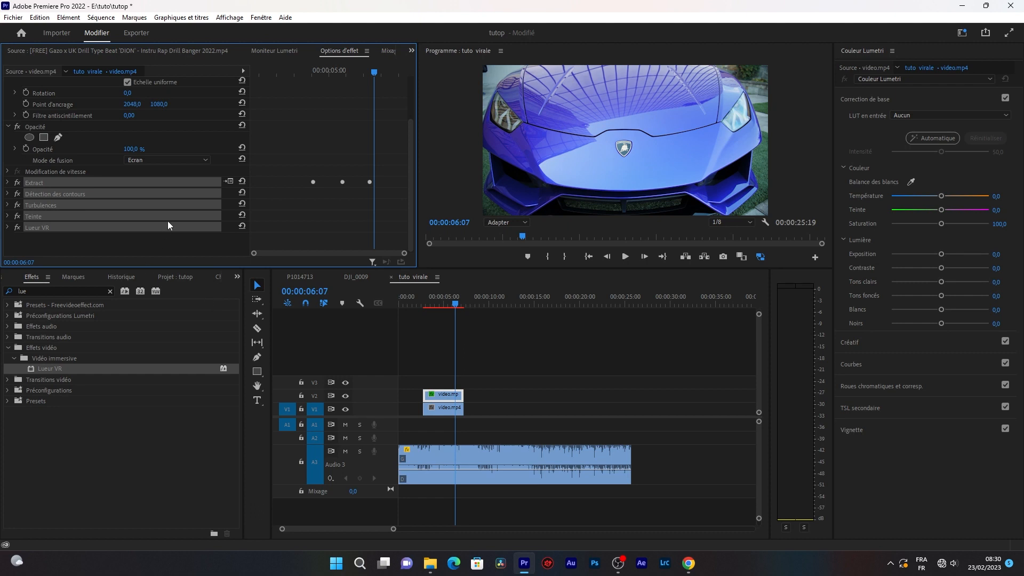
{"action": "right_click", "coordinate": [149, 216]}
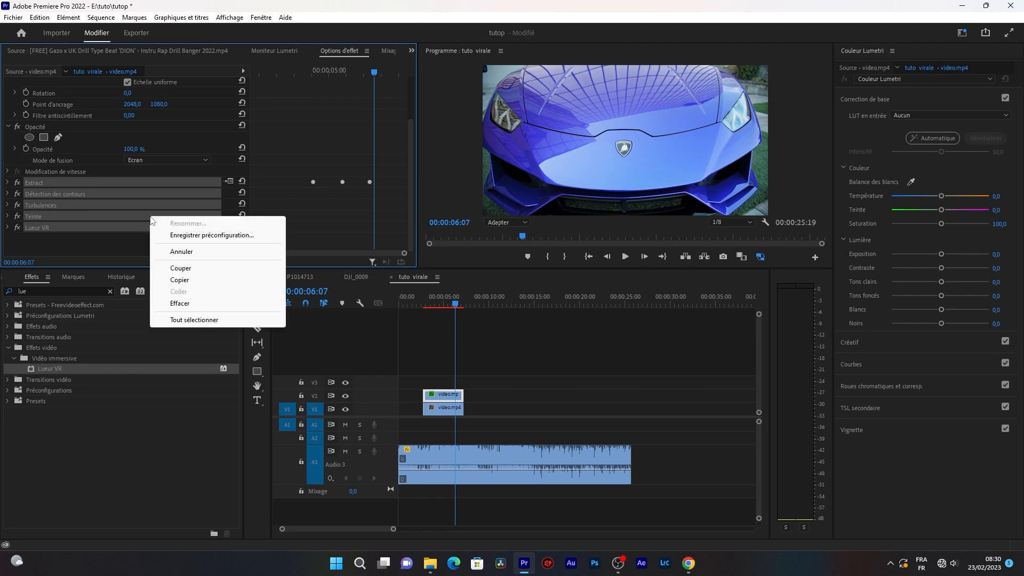
{"action": "left_click", "coordinate": [196, 240]}
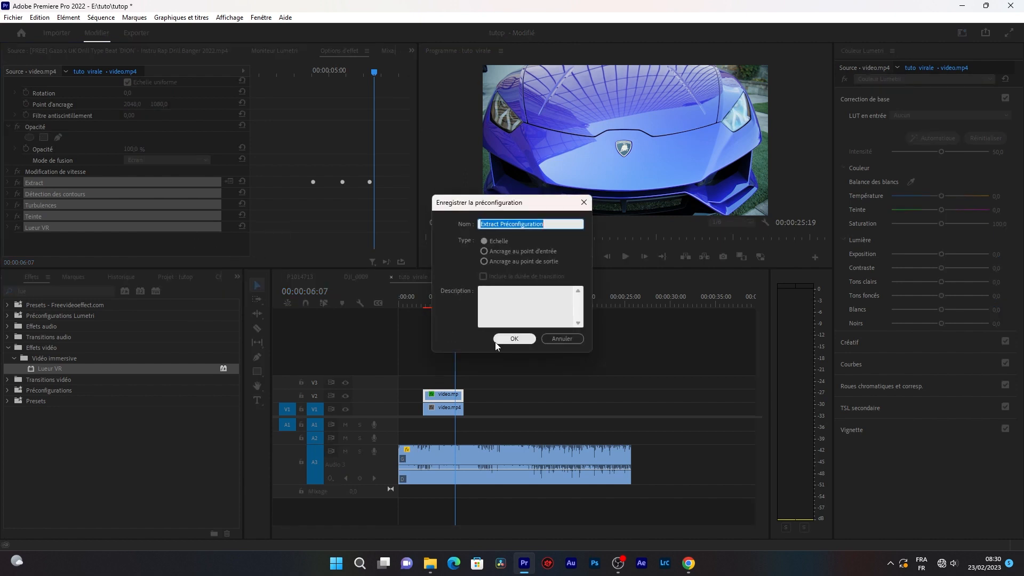
{"action": "type", "text": "e"}
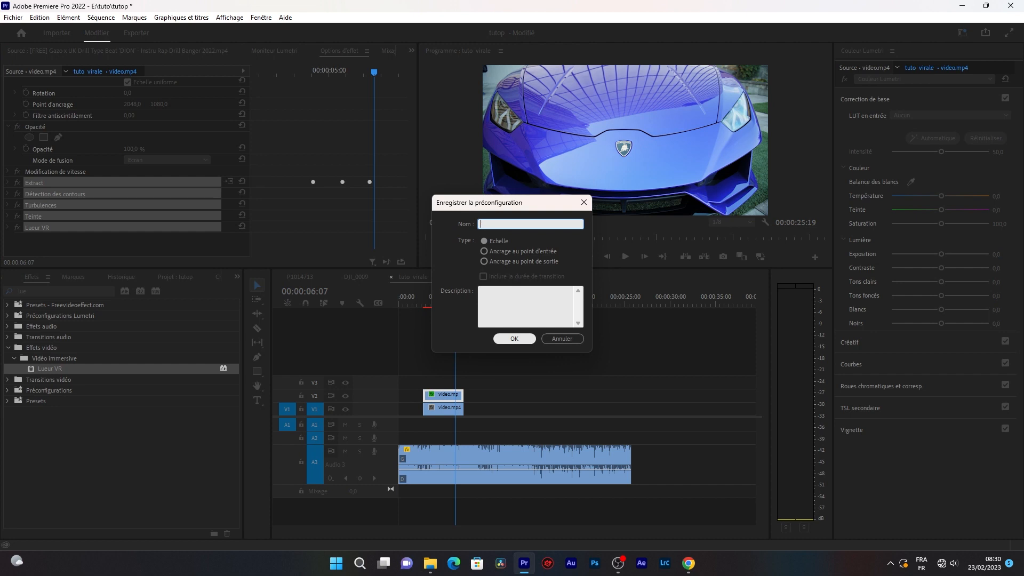
{"action": "type", "text": "ffet voi"}
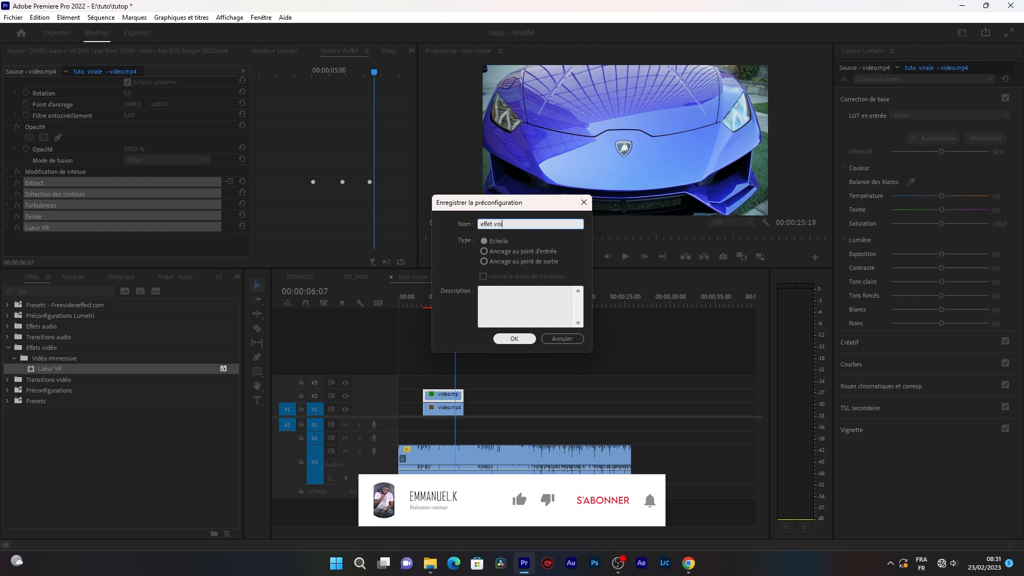
{"action": "type", "text": "ture"}
{"action": "left_click", "coordinate": [514, 338]}
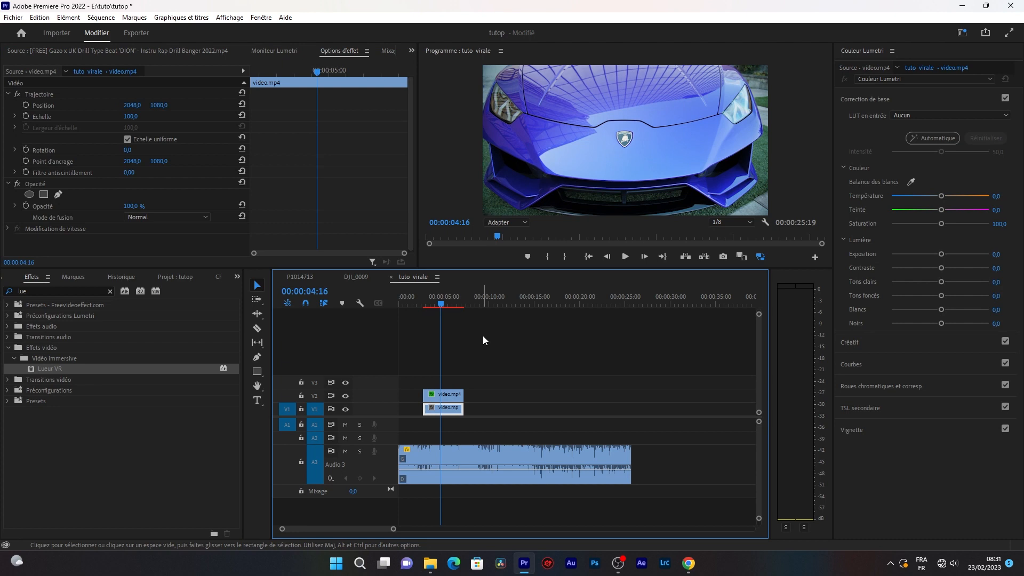
Delete the five effects from the upper video.mp4 clip, search for "voi" and apply the effet voiture preset to it.
{"action": "left_click", "coordinate": [432, 397]}
{"action": "scroll", "coordinate": [190, 236], "scroll_direction": "down", "scroll_amount": 2}
{"action": "left_click_drag", "start_coordinate": [33, 221], "coordinate": [35, 185]}
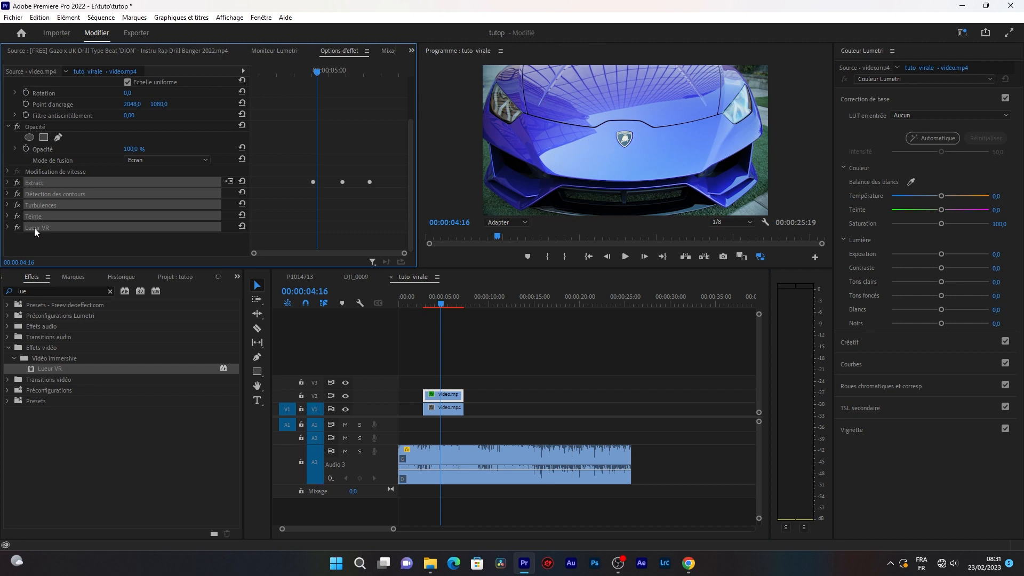
{"action": "key", "text": "Delete"}
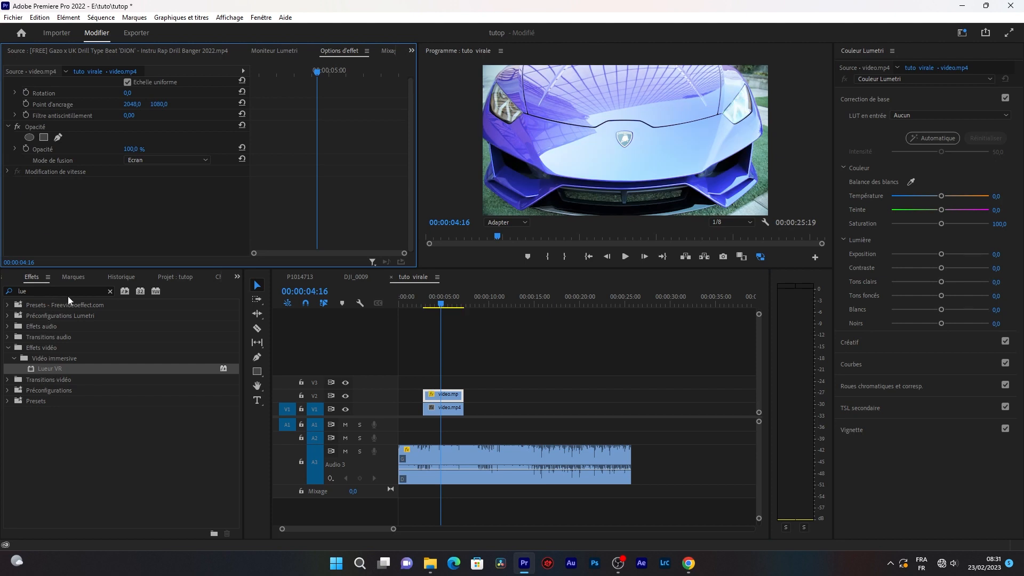
{"action": "type", "text": "voi"}
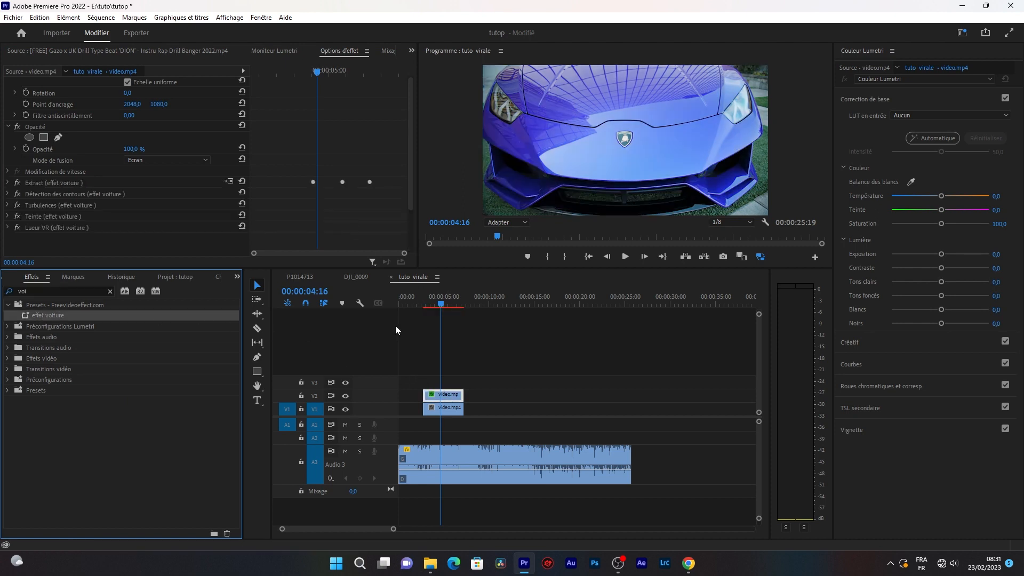
Play back the sequence from before the first keyframe to check the effet voiture preset on the clip.
{"action": "left_click_drag", "start_coordinate": [442, 304], "coordinate": [436, 305]}
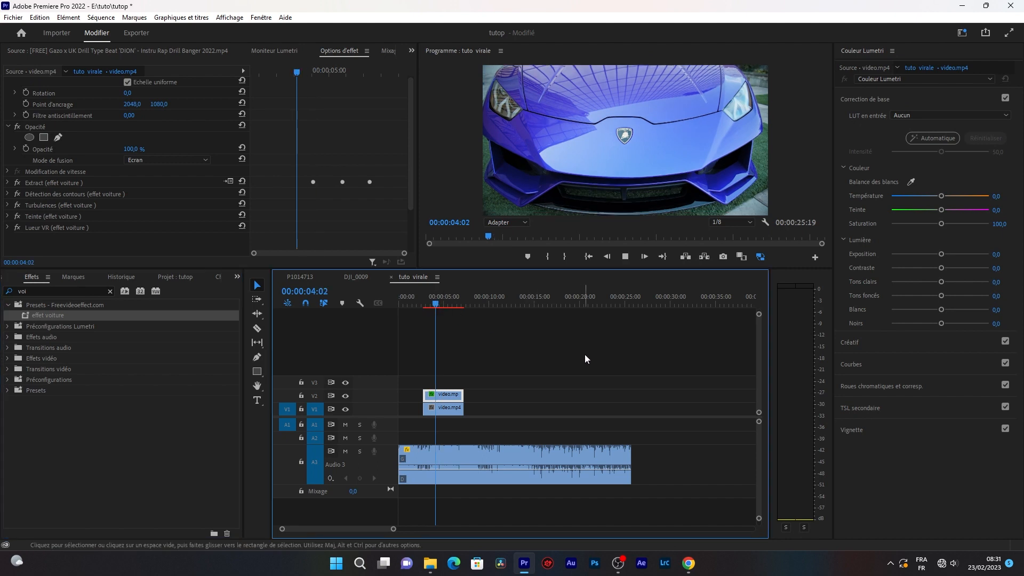
{"action": "key", "text": "space"}
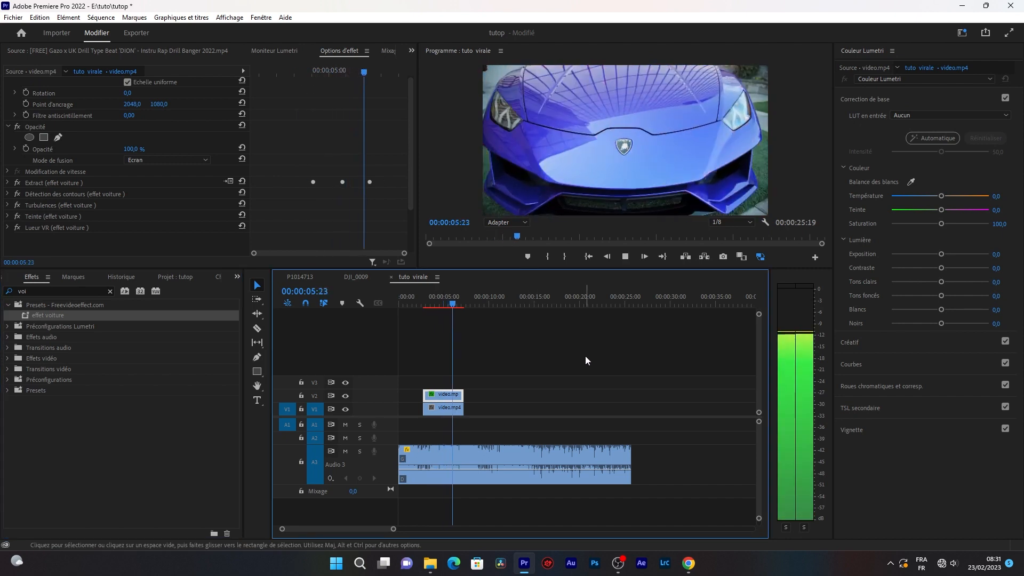
{"action": "left_click", "coordinate": [433, 305]}
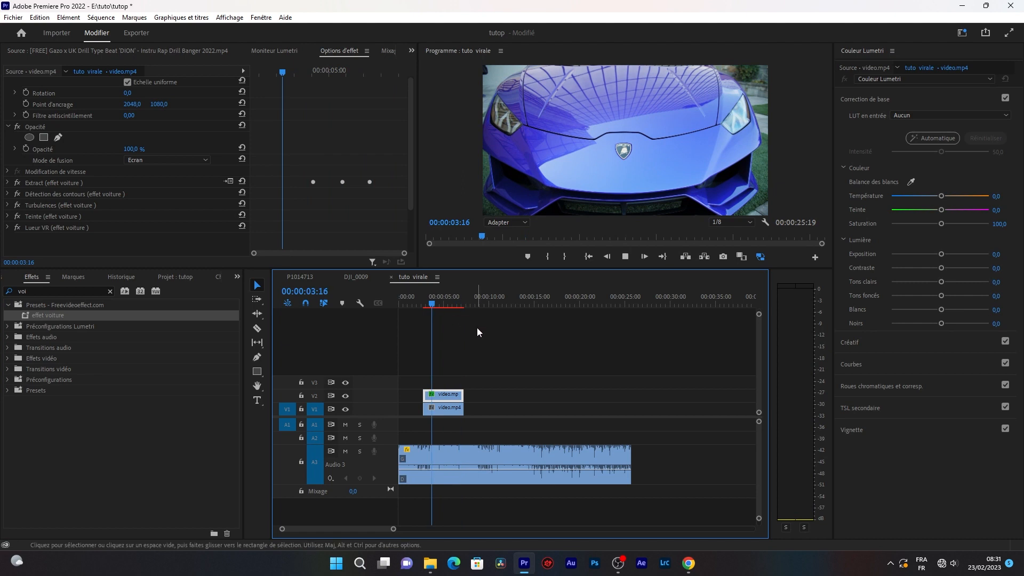
{"action": "key", "text": "space"}
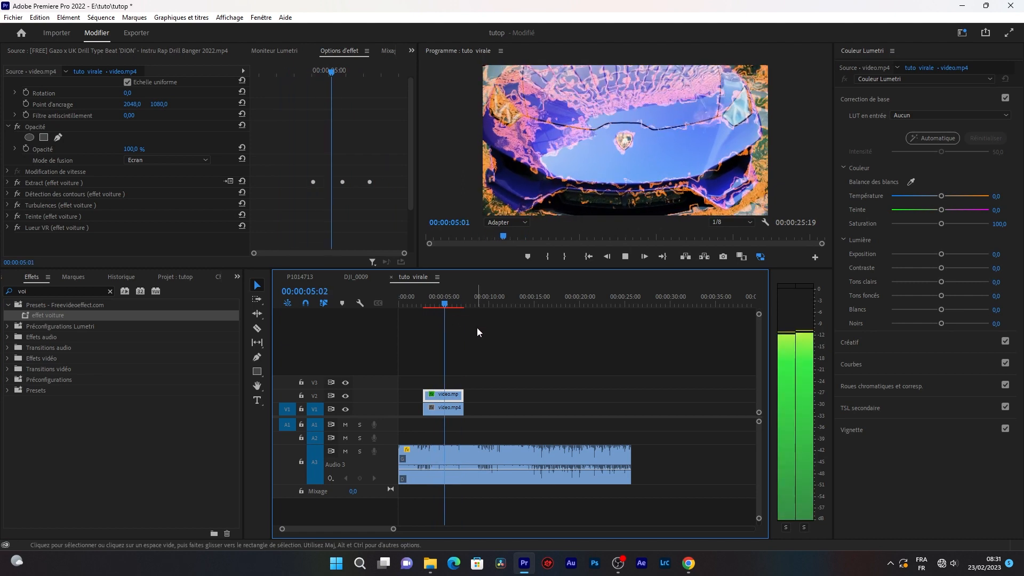